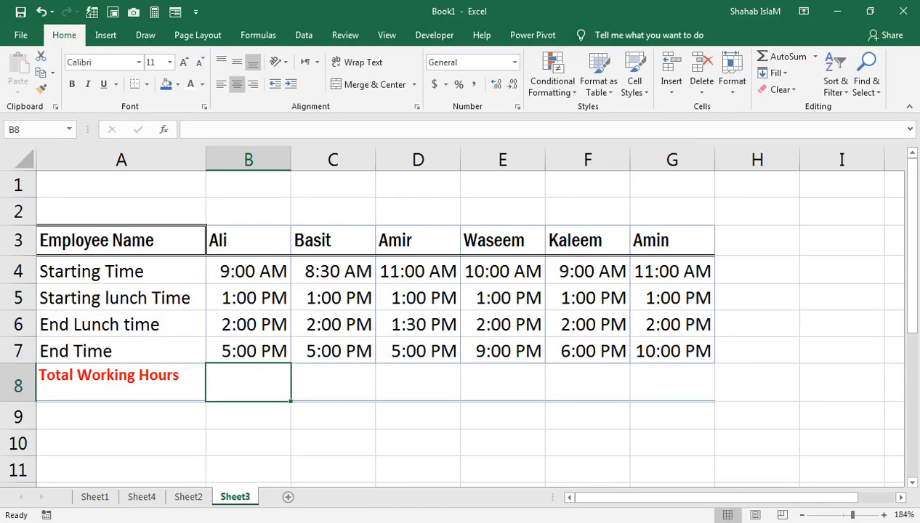
- Look over the employee pay table on Sheet2 and the working times on Sheet3, ending on the blank Sheet4
click(191, 497)
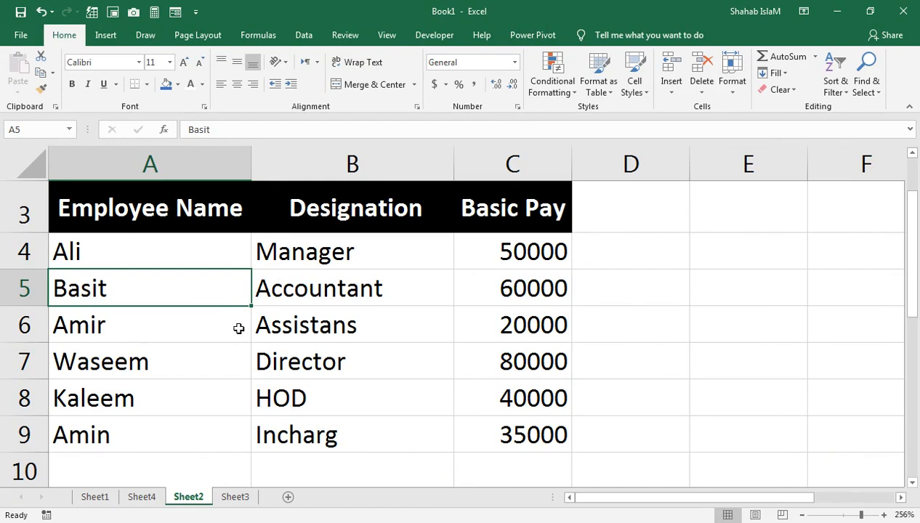
click(231, 500)
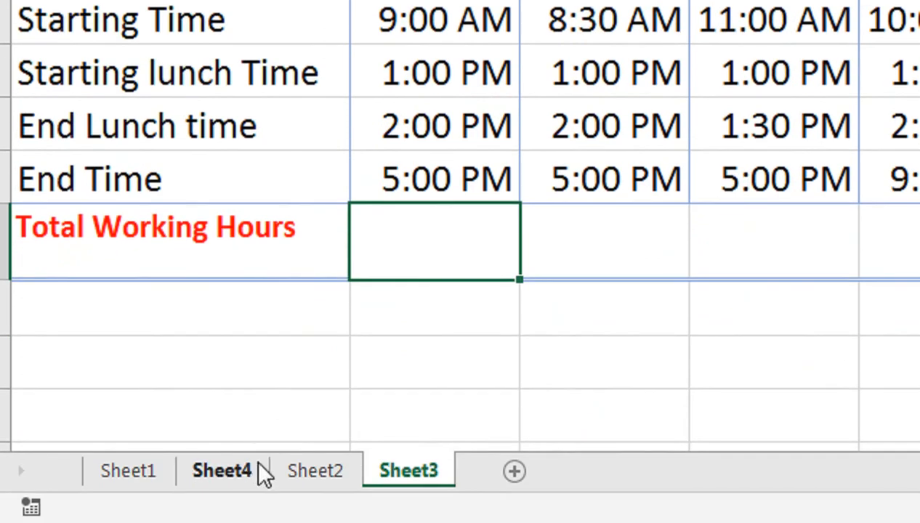
click(244, 476)
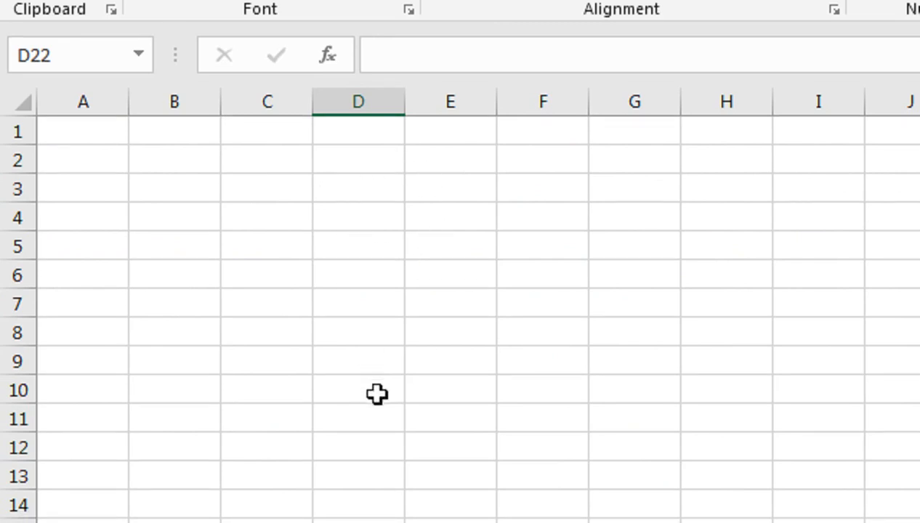
- Rename the blank Sheet4 as SLip
click(280, 473)
double_click(280, 473)
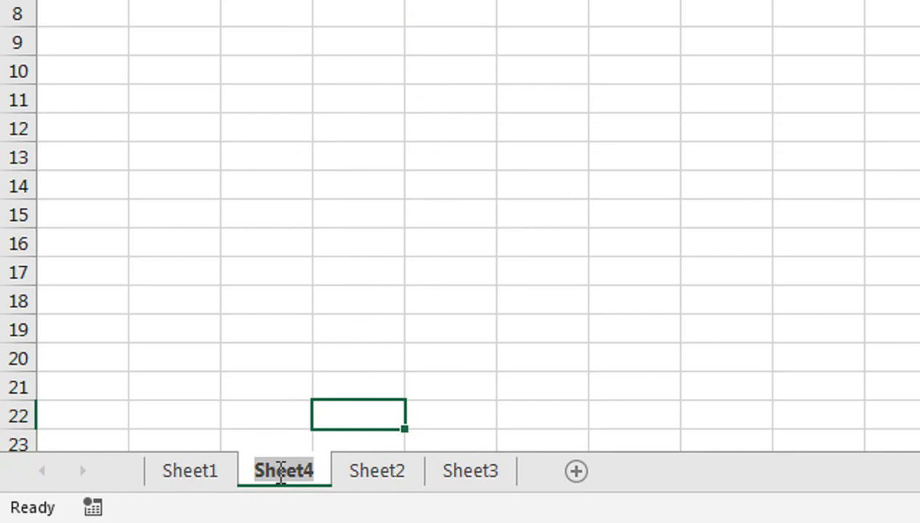
text(sLIP)
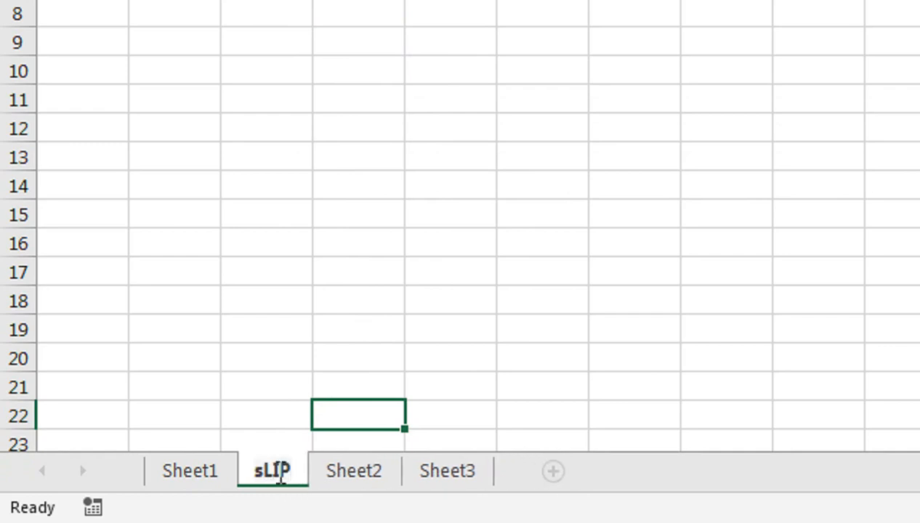
key(BackSpace)
key(BackSpace)
key(BackSpace)
key(BackSpace)
text(SLIp)
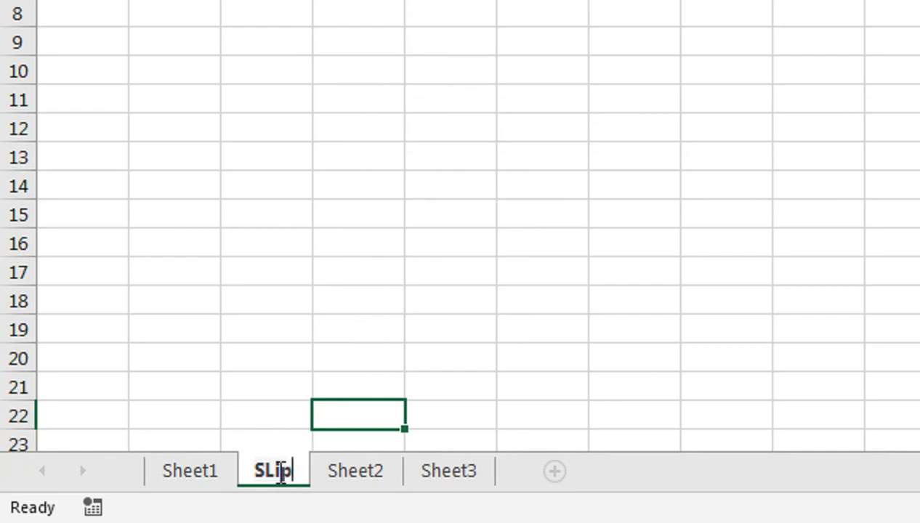
click(324, 348)
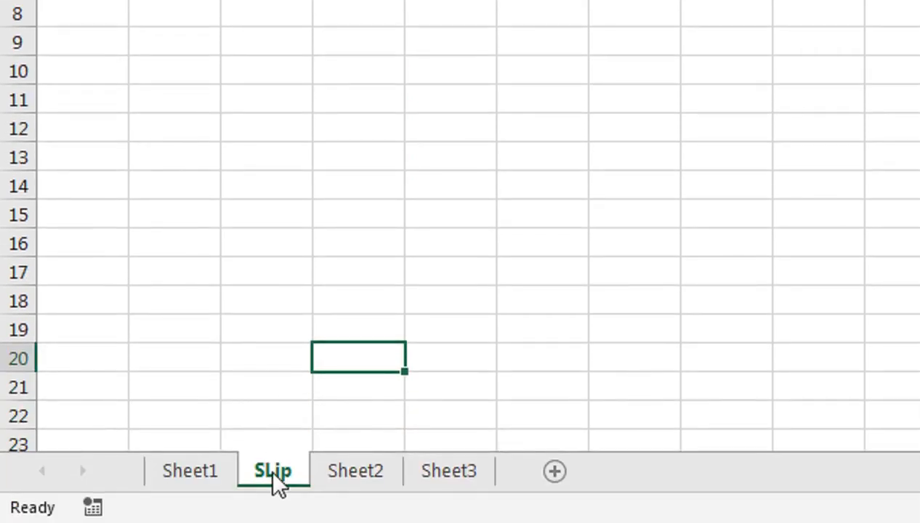
right_click(270, 472)
click(277, 110)
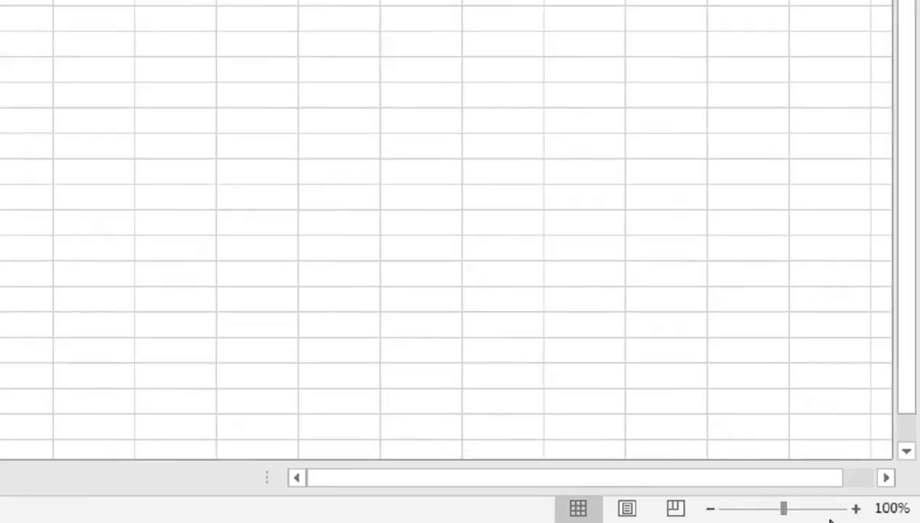
- Enter the heading EMPLOYEE NAME in cell A1 of the SLip sheet
right_click(820, 519)
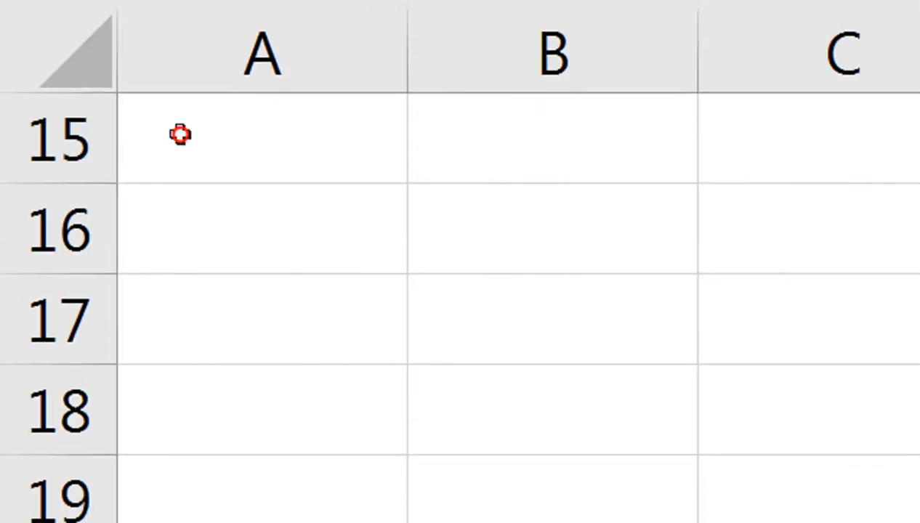
click(180, 133)
key(ctrl+Home)
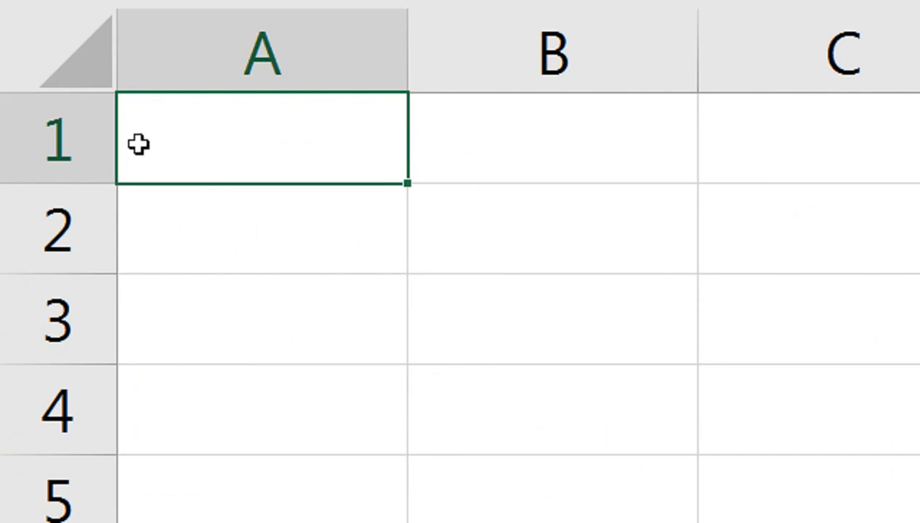
text(EMPLOYEE)
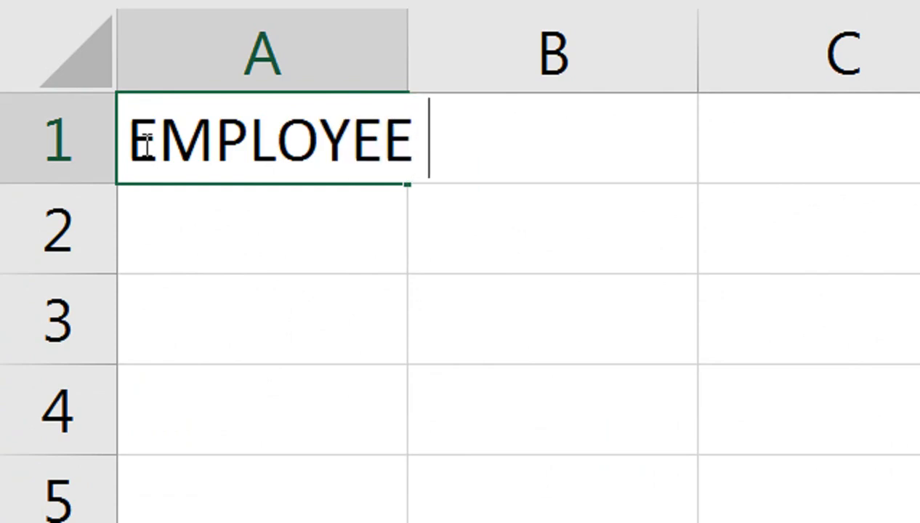
text( NAME)
key(Return)
- Fit column A's width to the EMPLOYEE NAME heading and make the heading bold
click(145, 144)
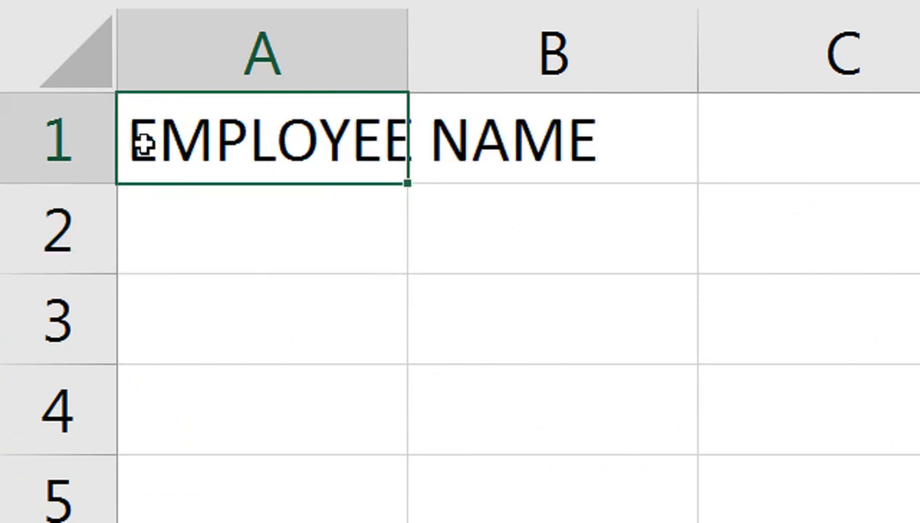
key(alt+h)
key(o)
key(i)
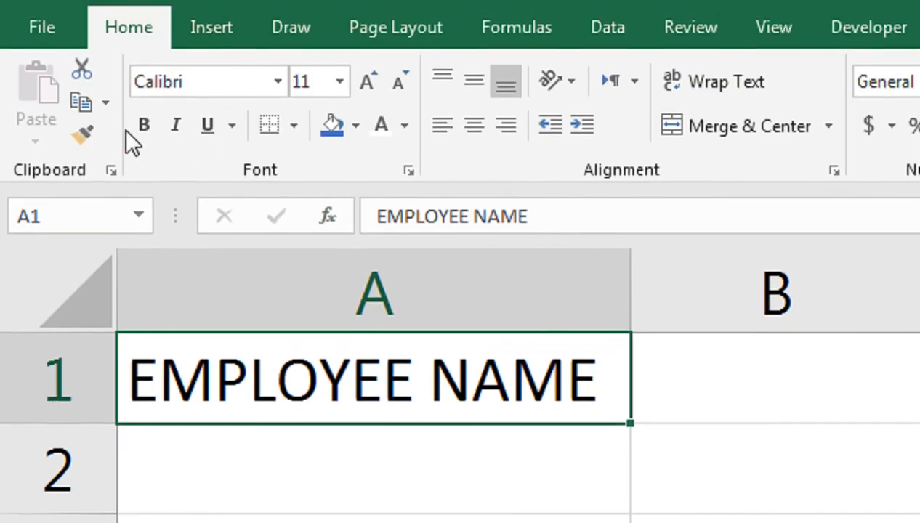
click(144, 65)
- Add a list data validation to cell A2 with the employee names in Sheet2 A4:A9 as its source
click(318, 391)
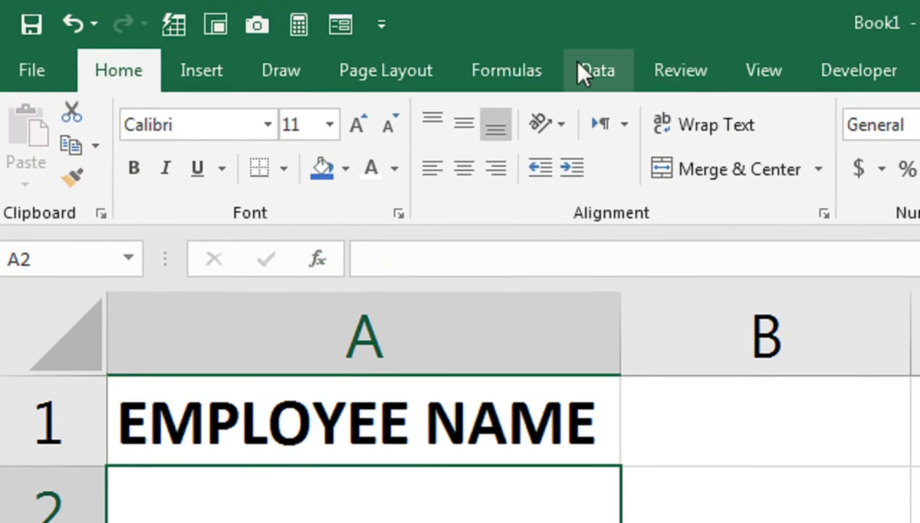
click(585, 70)
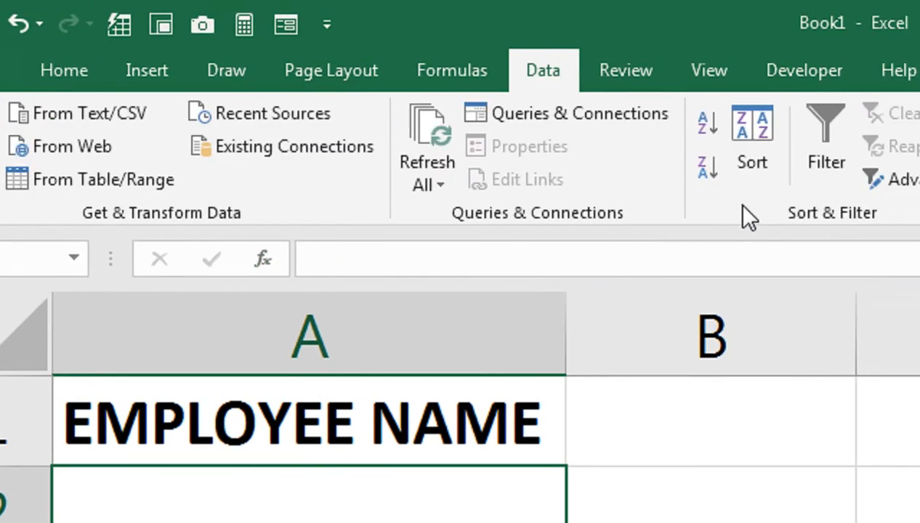
click(919, 179)
click(919, 214)
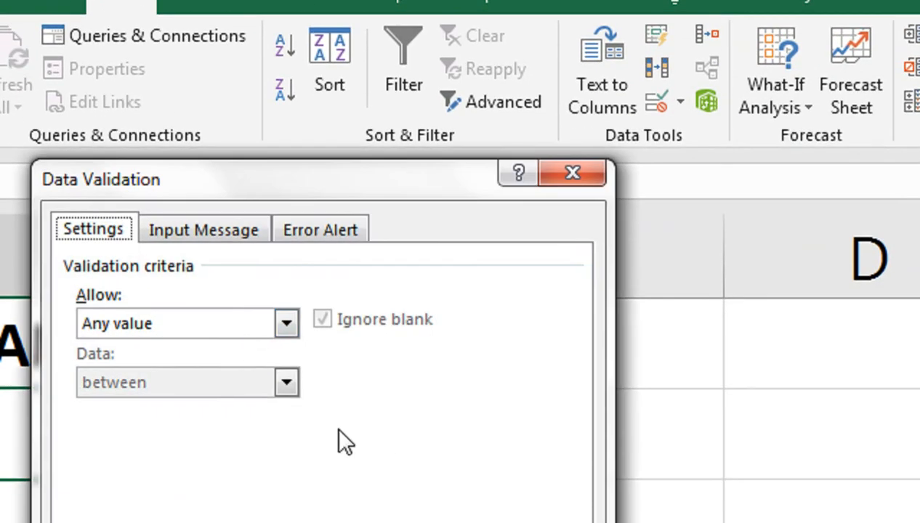
click(215, 342)
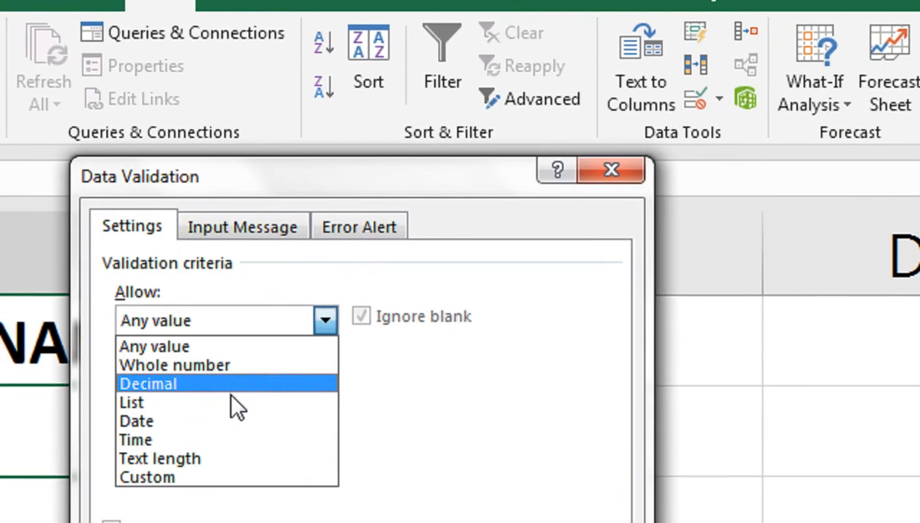
click(231, 401)
click(232, 388)
click(218, 468)
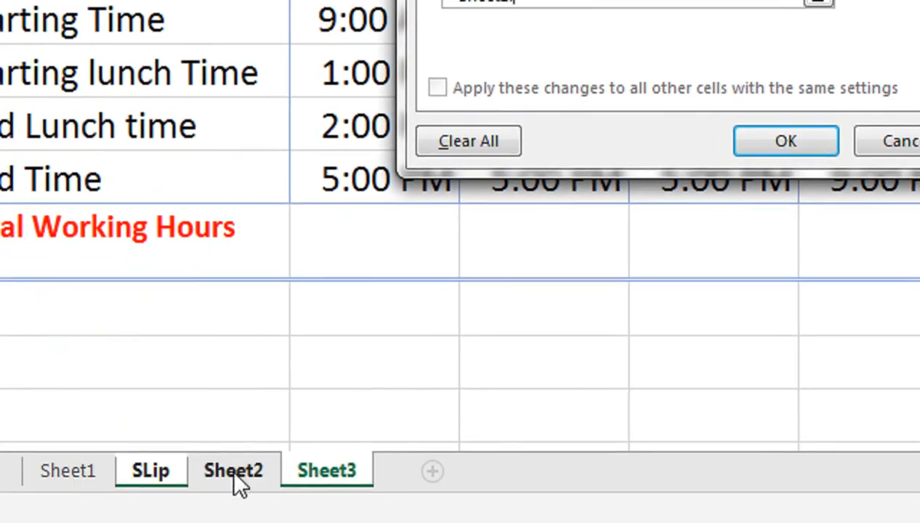
click(232, 469)
drag(195, 88, 213, 436)
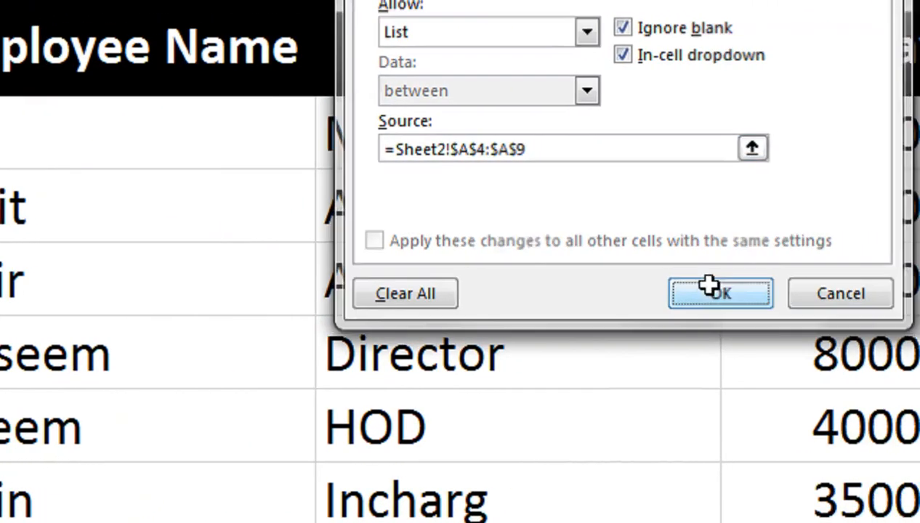
click(709, 290)
- Choose the first employee from the dropdown list in A2 and centre the cell's contents
click(455, 173)
click(309, 240)
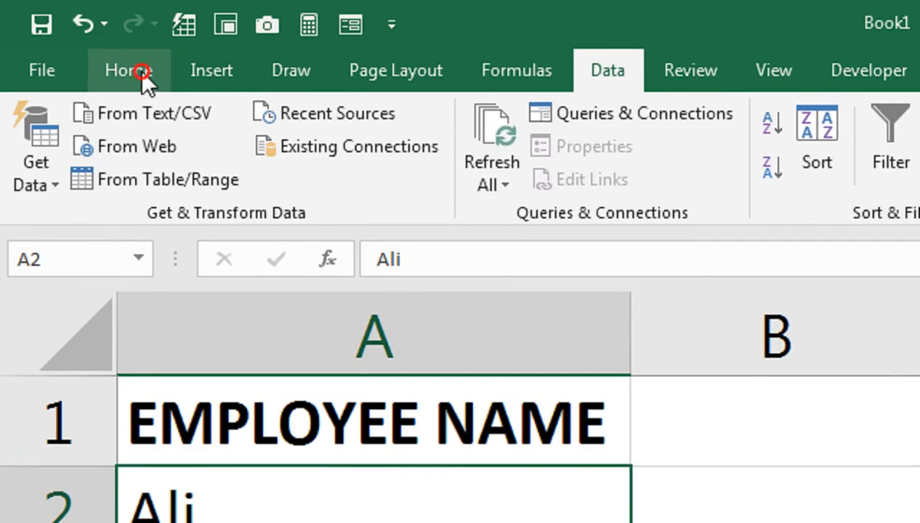
click(138, 70)
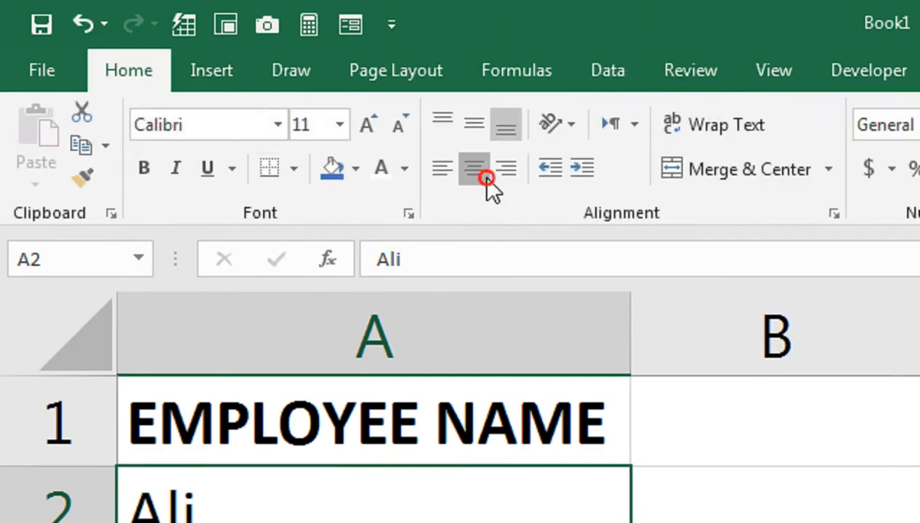
click(486, 178)
- Enter the label MONTHLY SALARY in cell A3
click(344, 392)
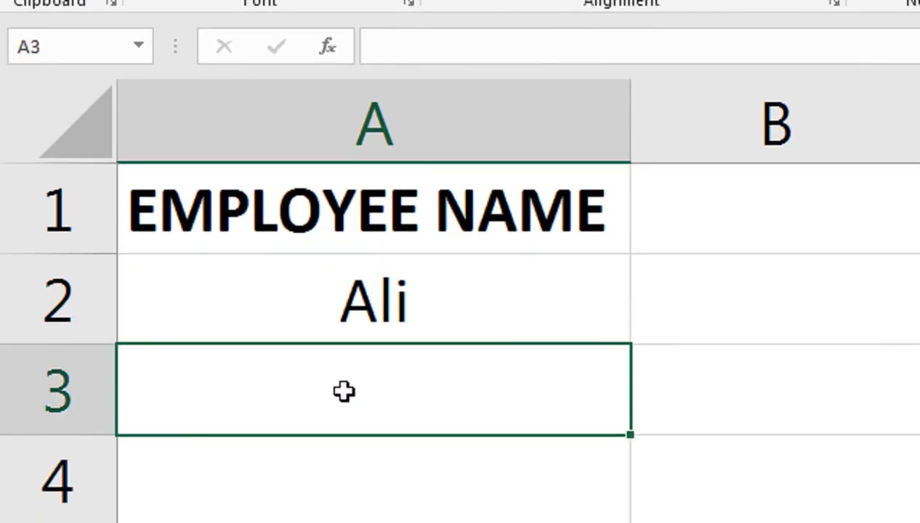
text(M)
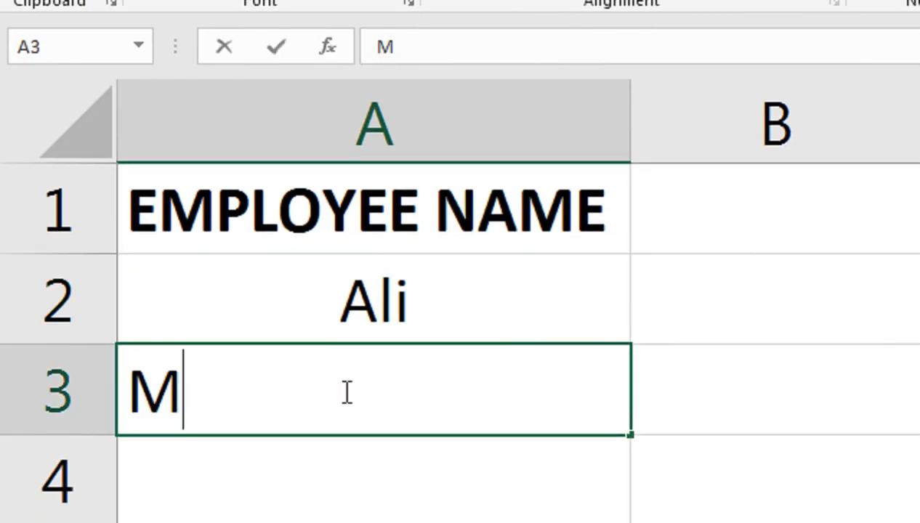
text(ONT)
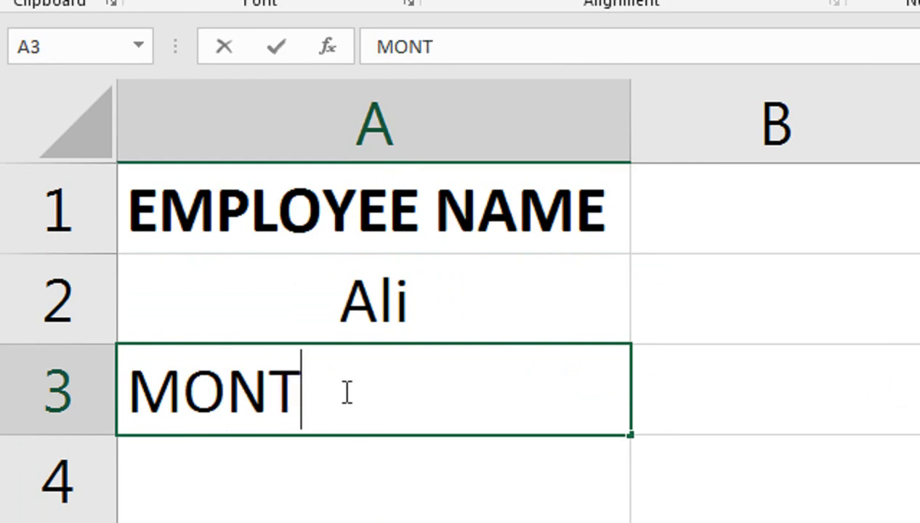
text(HLY SALARY)
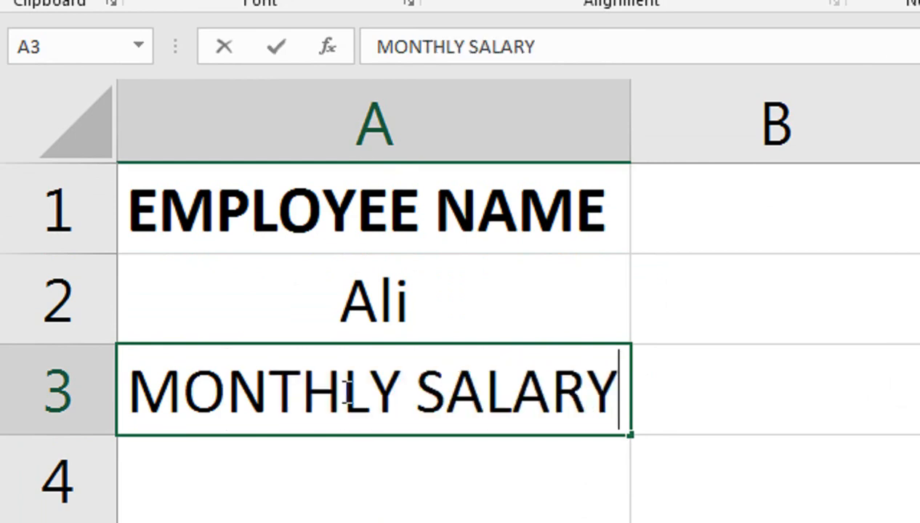
key(Return)
- Begin an IFERROR formula in A4 containing a VLOOKUP that uses A2 as its lookup value
text(=V)
key(BackSpace)
text(IF()
key(BackSpace)
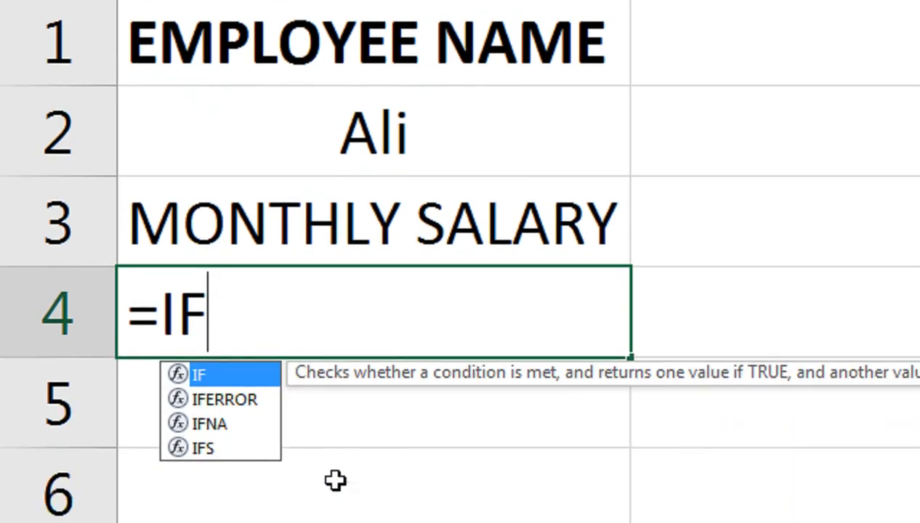
key(Down)
key(Tab)
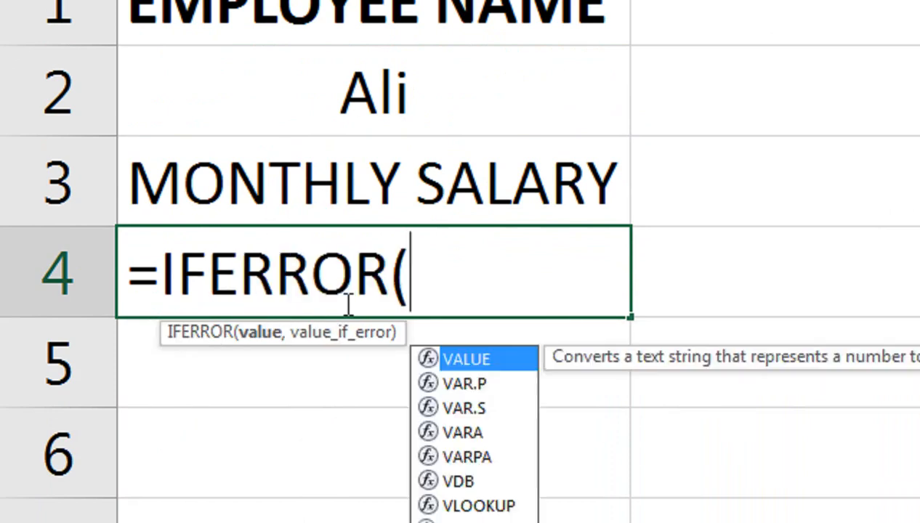
text(VLO)
key(Tab)
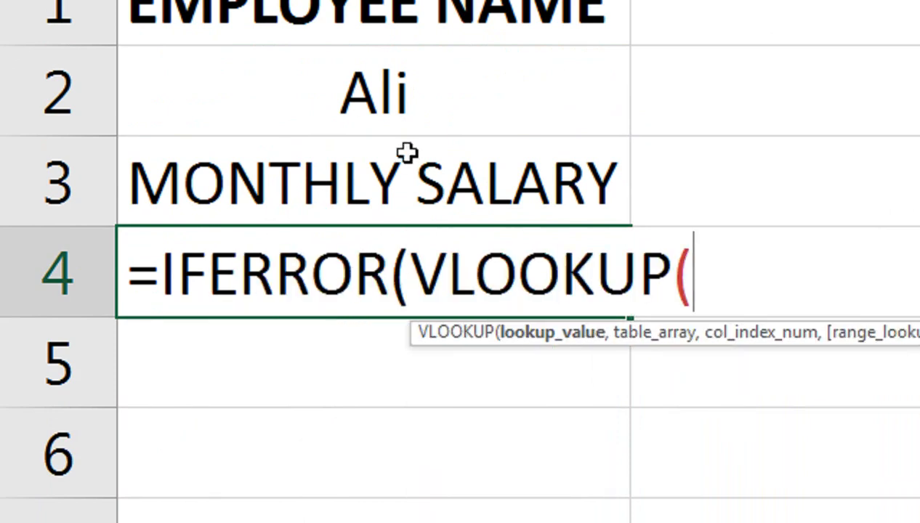
click(421, 103)
text(,)
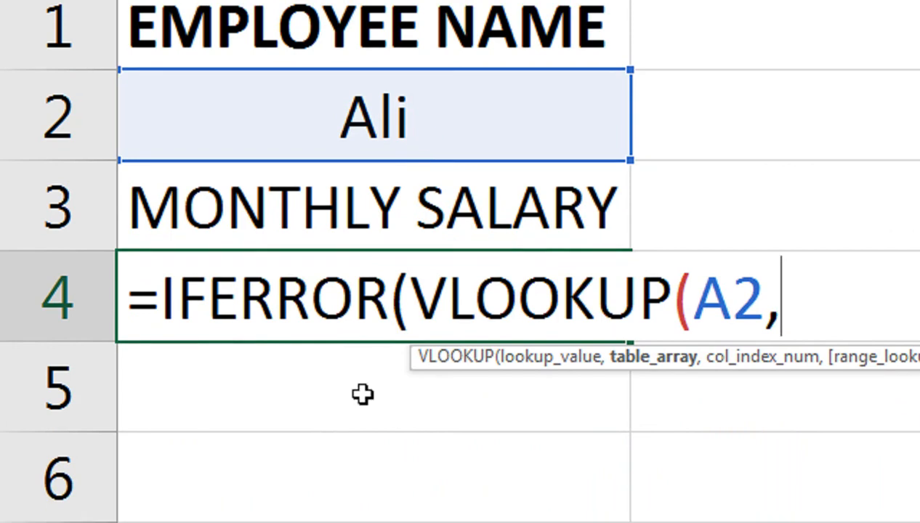
- Complete the A4 formula with table Sheet2!A3:C9, column 3, exact match FALSE and an empty string "" on error
click(353, 480)
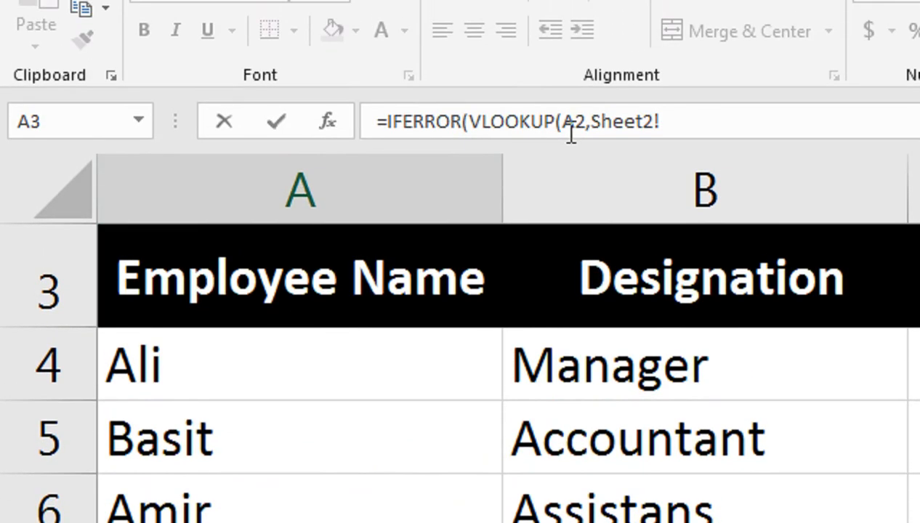
drag(431, 243, 716, 469)
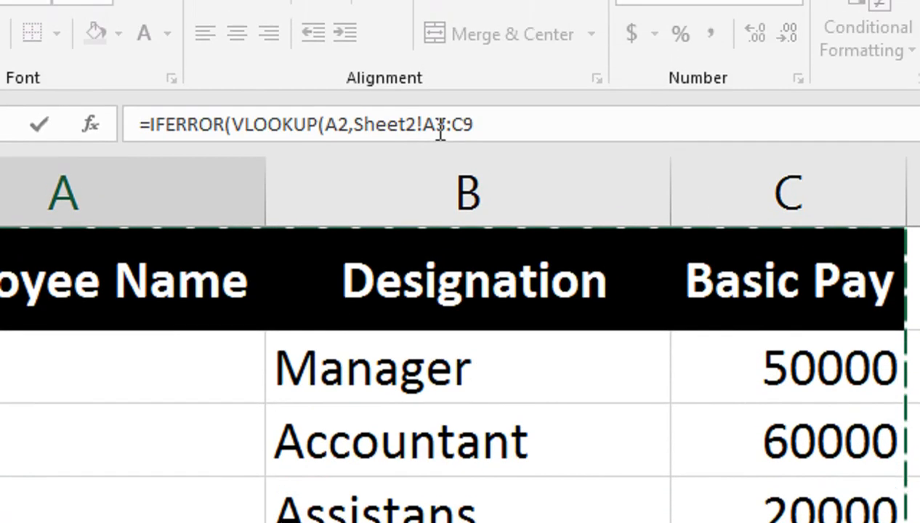
text(,3,)
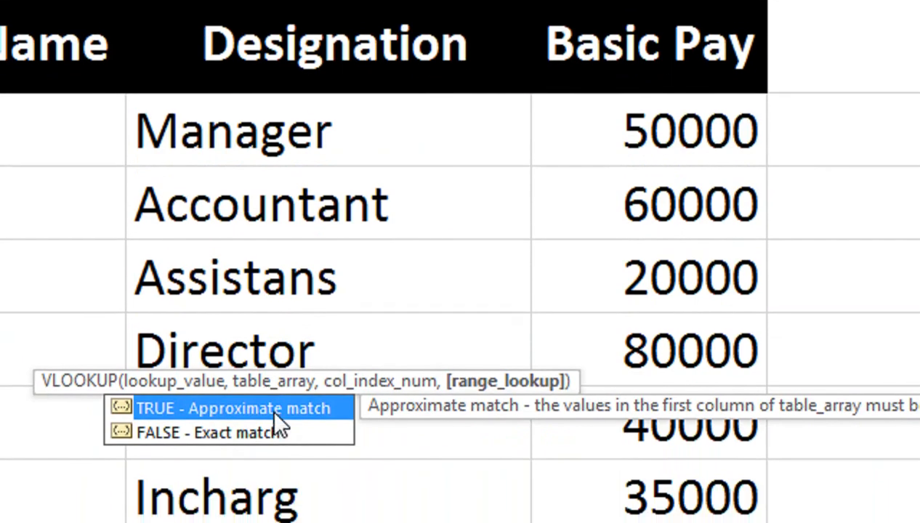
click(271, 432)
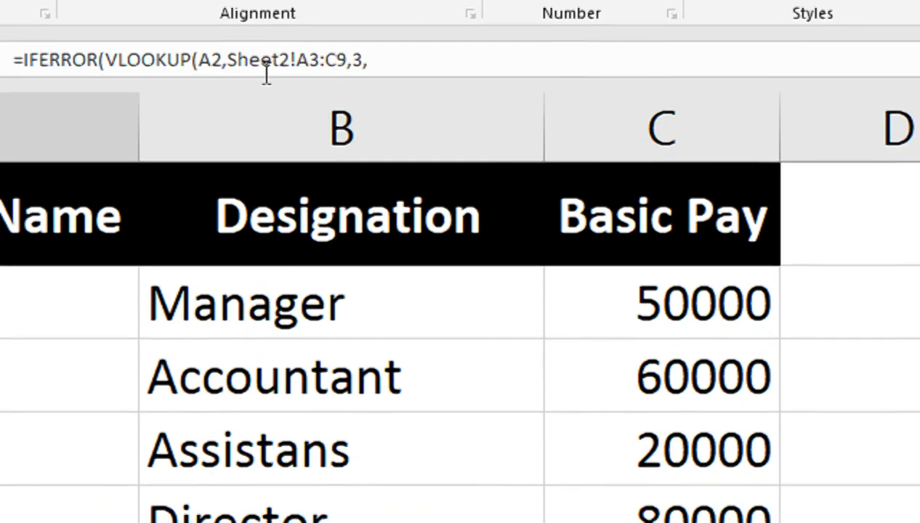
key(Tab)
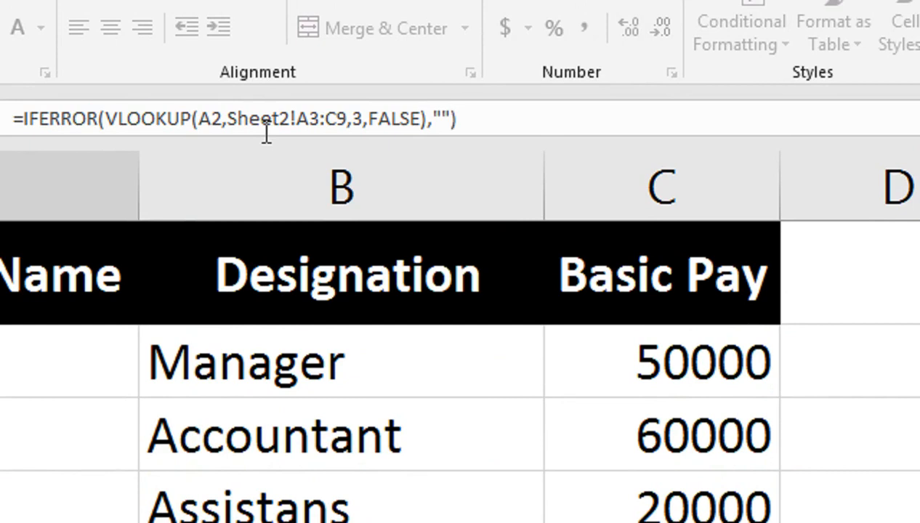
key(Return)
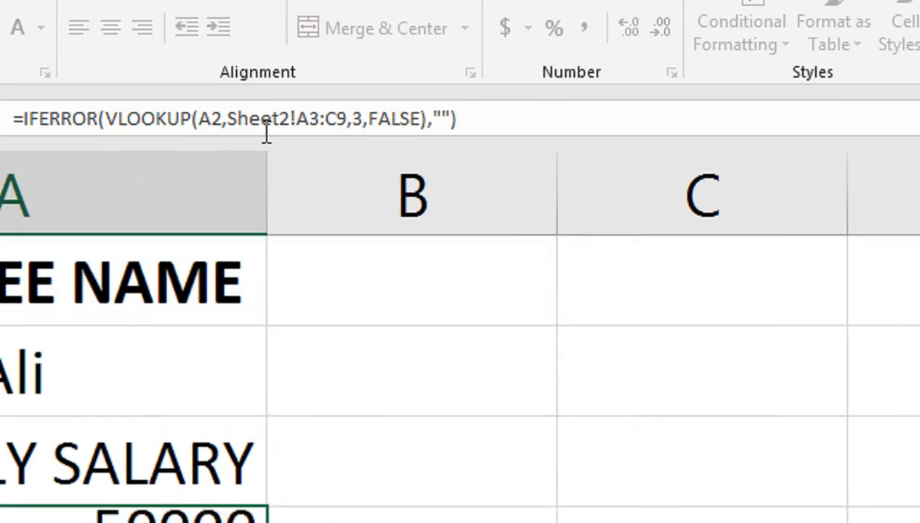
- Centre the salary result in A4 and make the MONTHLY SALARY label in A3 bold
click(244, 435)
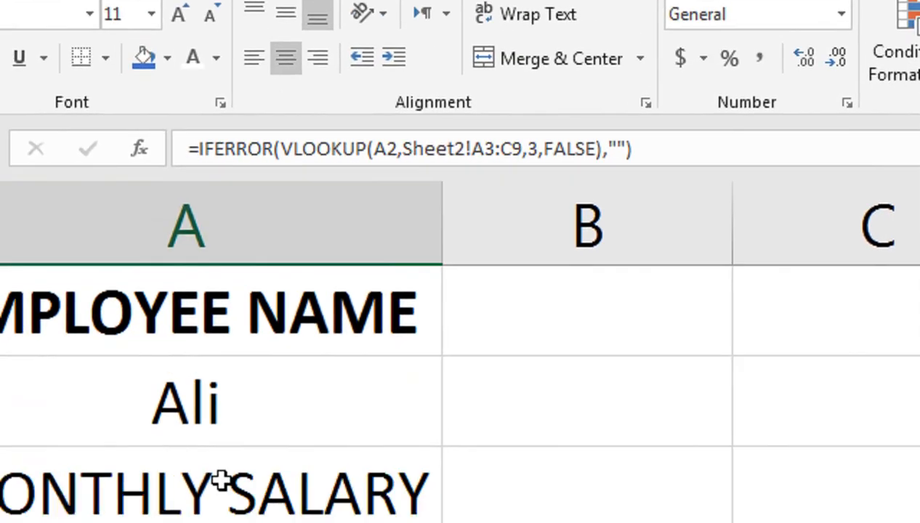
click(186, 432)
key(ctrl+b)
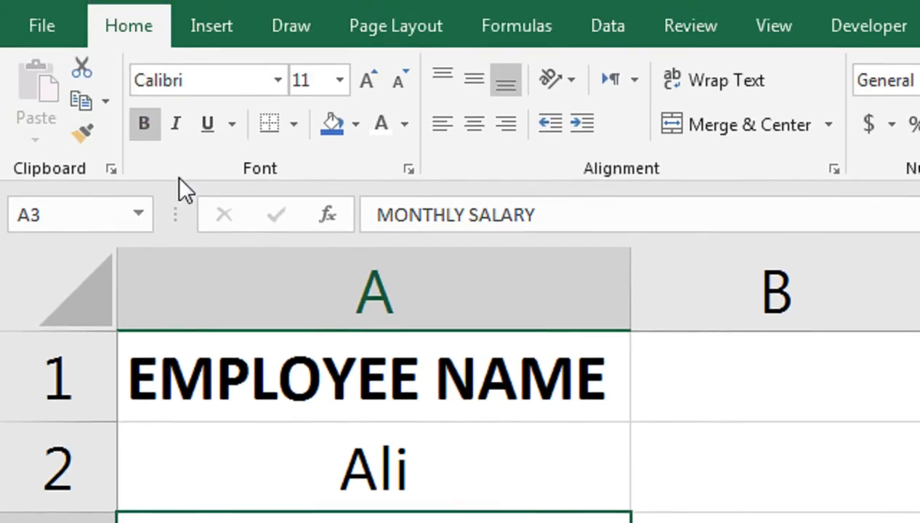
- Choose the second employee from the dropdown list in A2 and widen column A slightly to fit the bold label
click(407, 473)
click(642, 494)
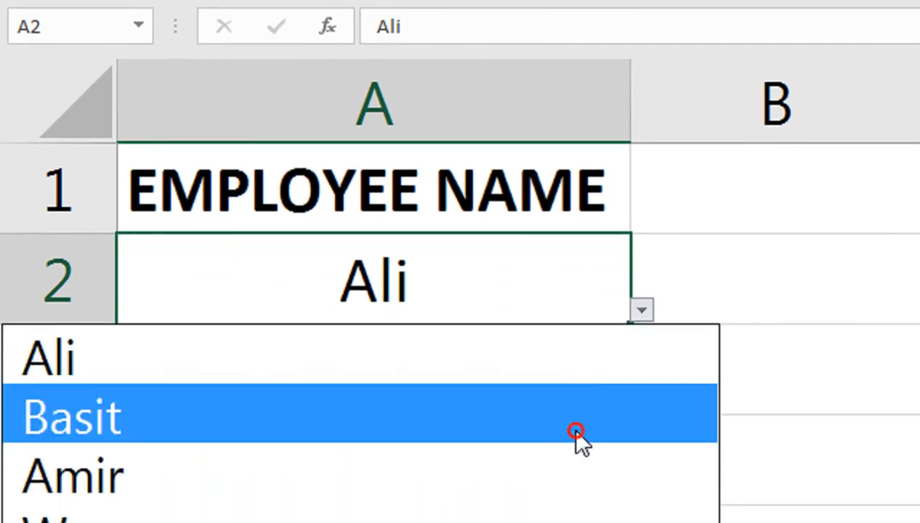
click(576, 432)
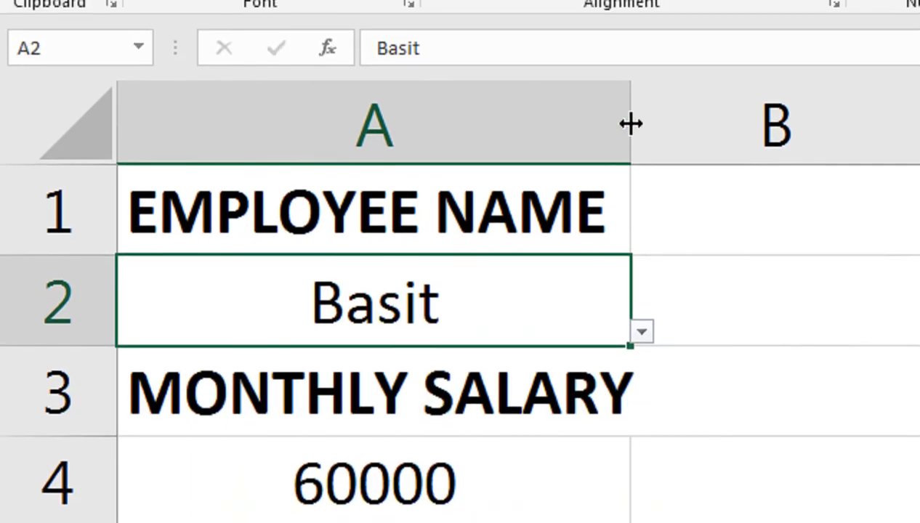
drag(630, 64, 639, 64)
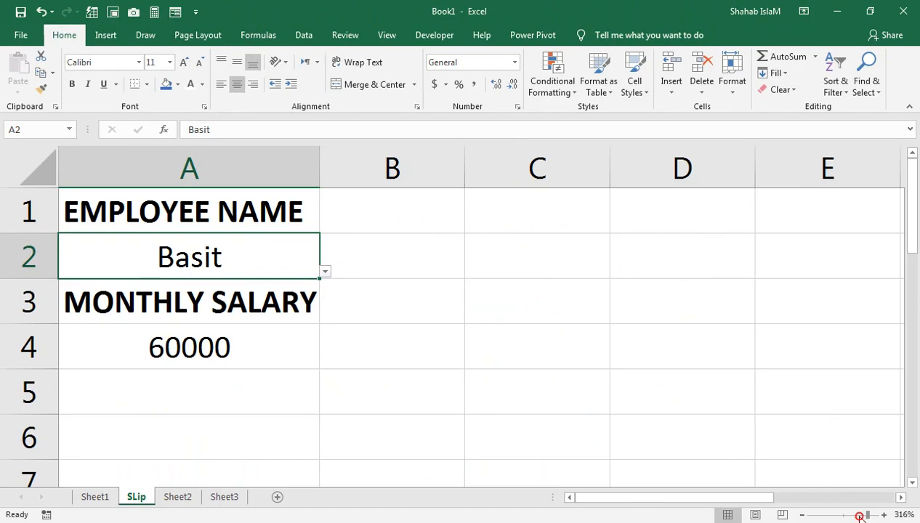
click(859, 516)
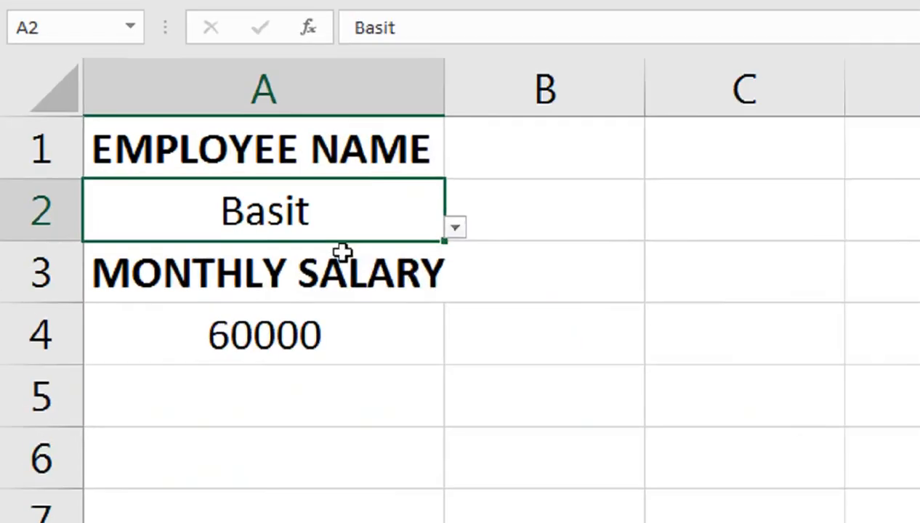
- Shorten the label in A3 to MONTHLY
click(182, 255)
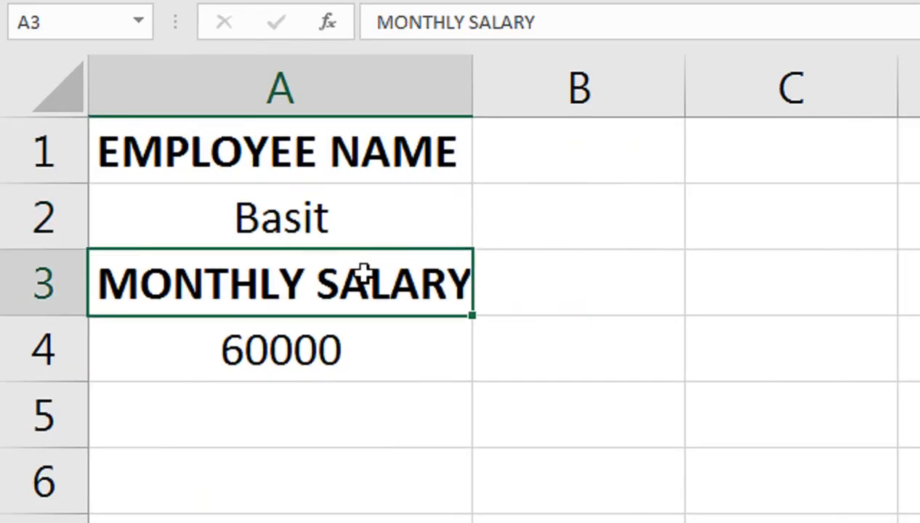
key(F2)
key(BackSpace)
key(BackSpace)
key(BackSpace)
key(BackSpace)
key(BackSpace)
key(BackSpace)
key(BackSpace)
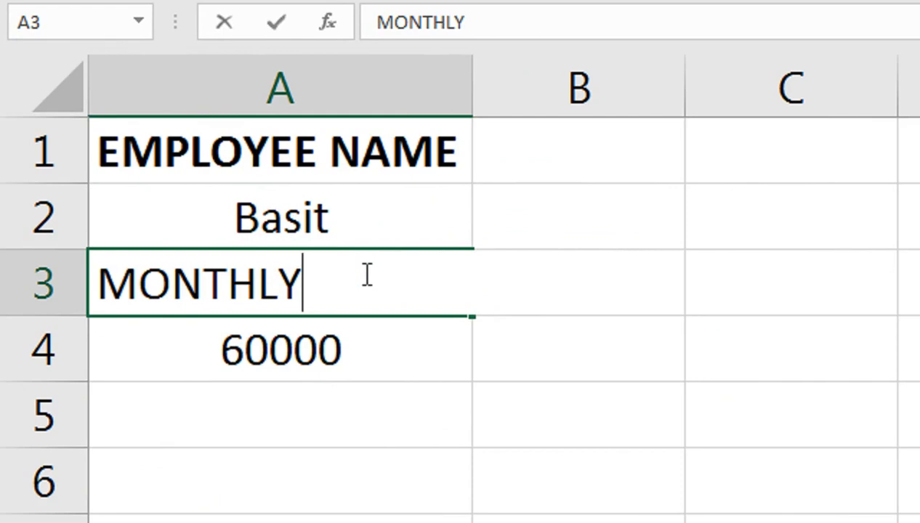
key(Return)
- Enter the label MONTH DAYS in cell A5
key(Return)
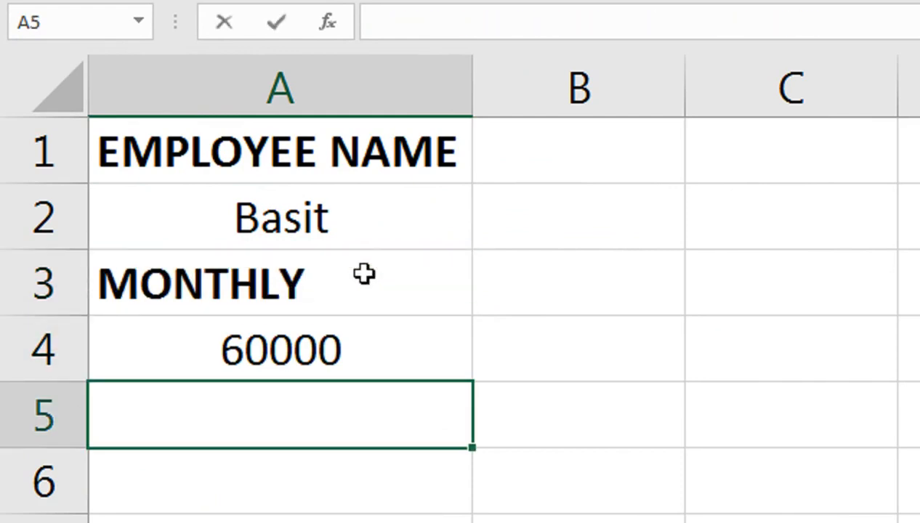
text(MONTH DAYS)
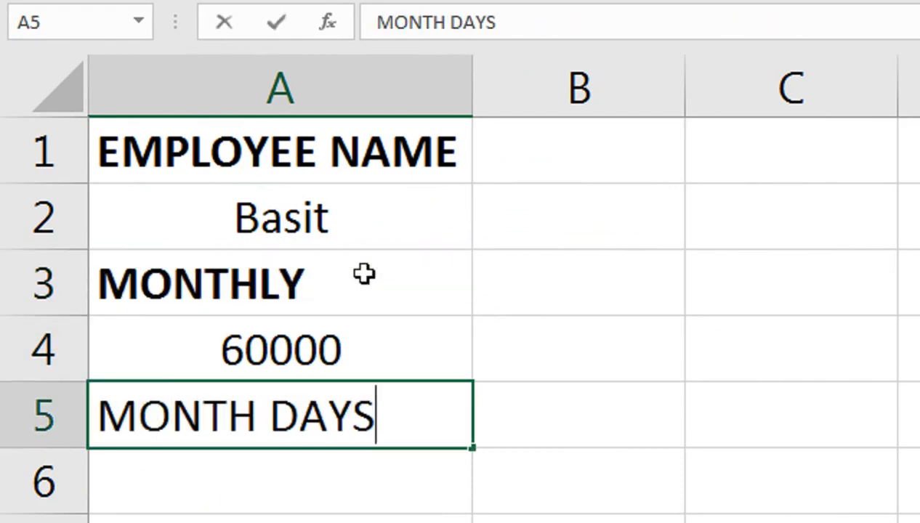
key(Return)
key(Up)
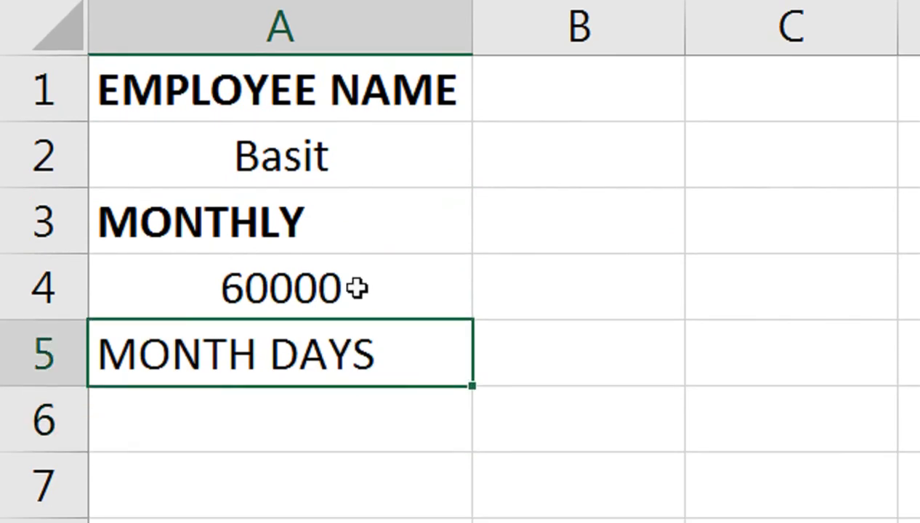
- Centre the labels in A3 and A5 and make both bold
click(367, 220)
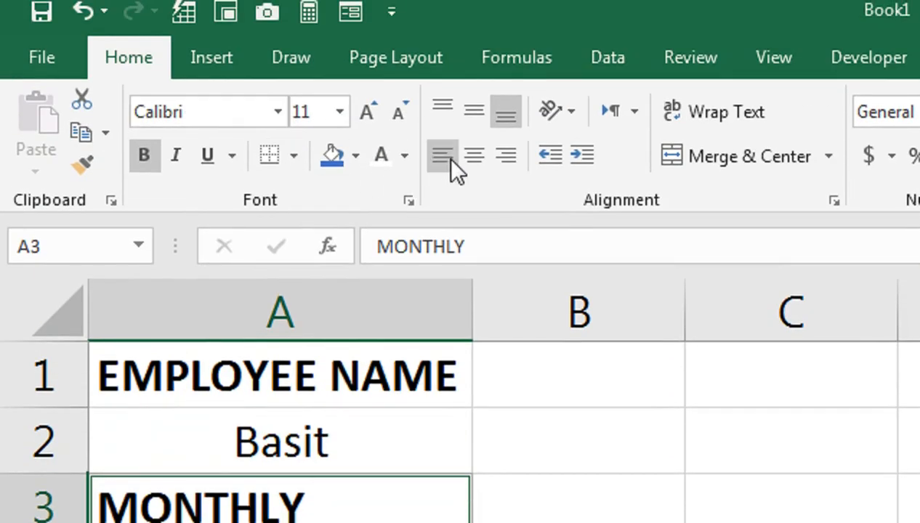
click(474, 155)
click(149, 161)
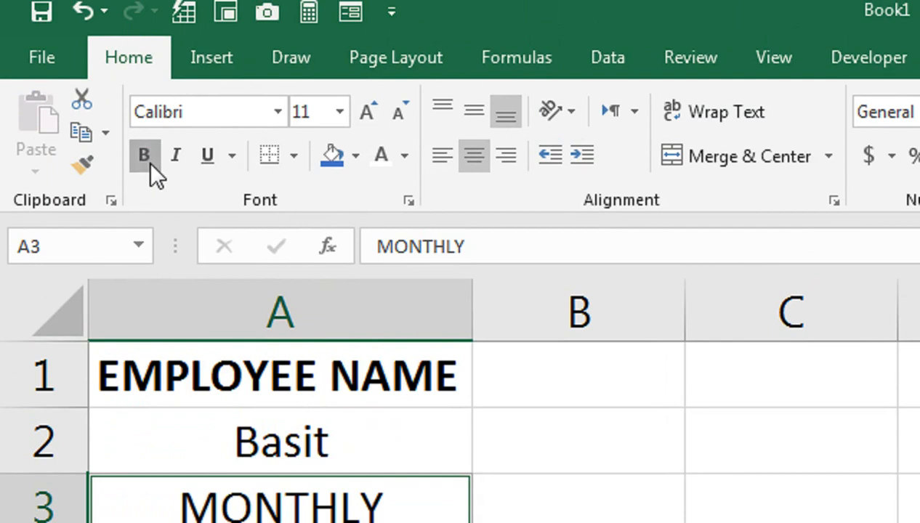
click(149, 162)
- Enter 30 as the number of month days in A6 and centre it
click(238, 400)
text(30)
key(Return)
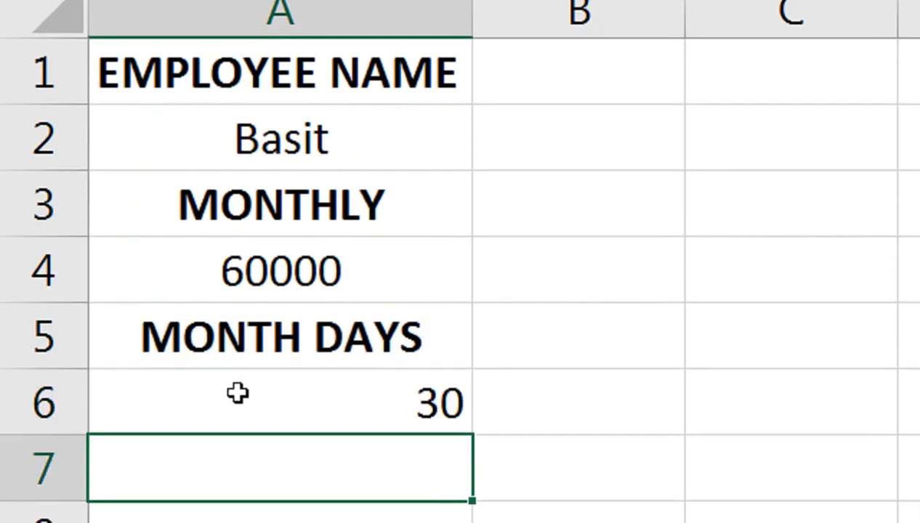
click(237, 393)
click(475, 137)
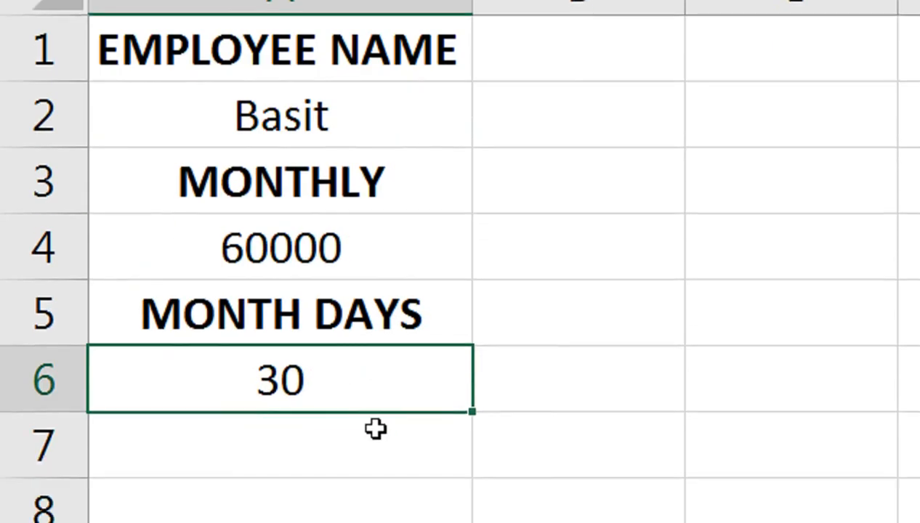
- Enter the label PER DAY in cell A7
click(372, 469)
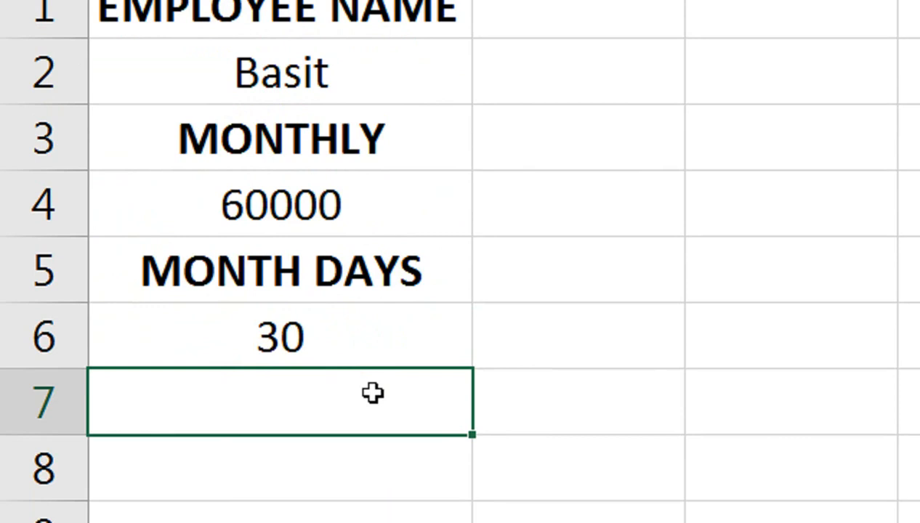
text(PER DAY)
key(Return)
key(Return)
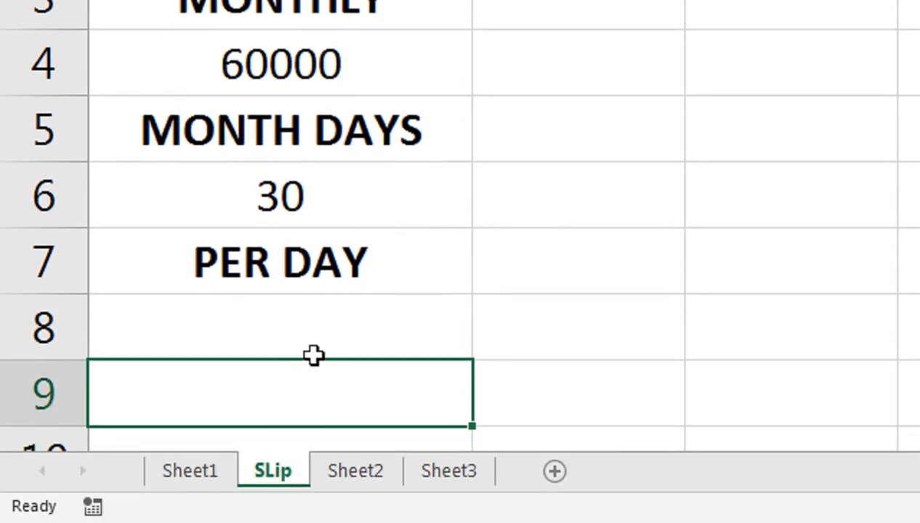
- Enter the label DAYS HOURS in cell A9 and make it bold and centred
text(DAY)
key(BackSpace)
text(S HOURS)
key(Return)
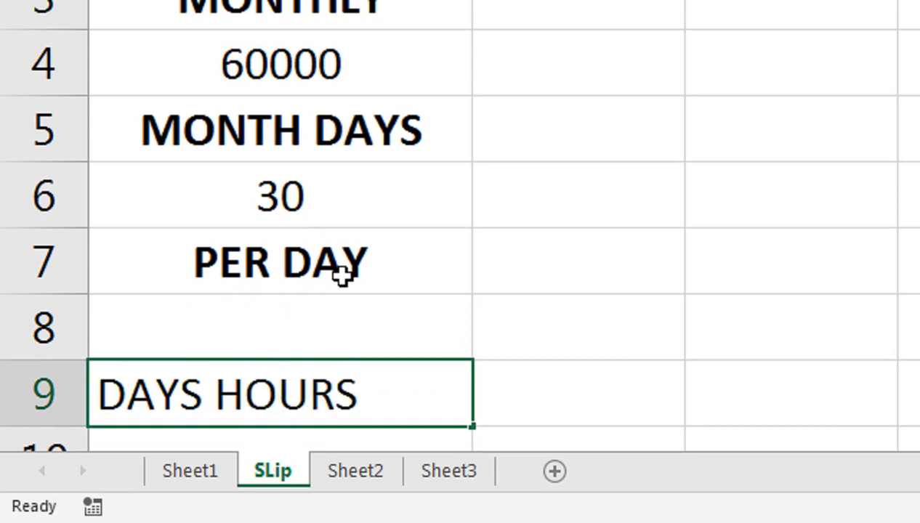
click(341, 308)
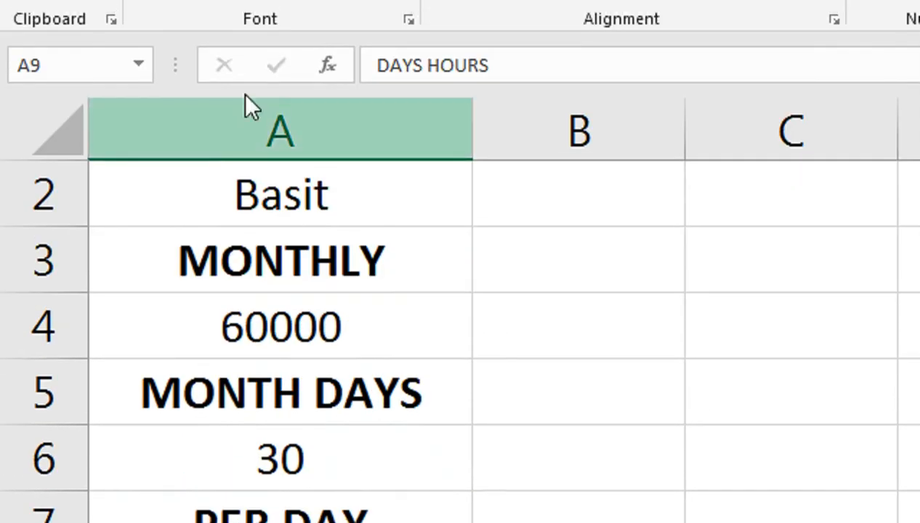
click(144, 127)
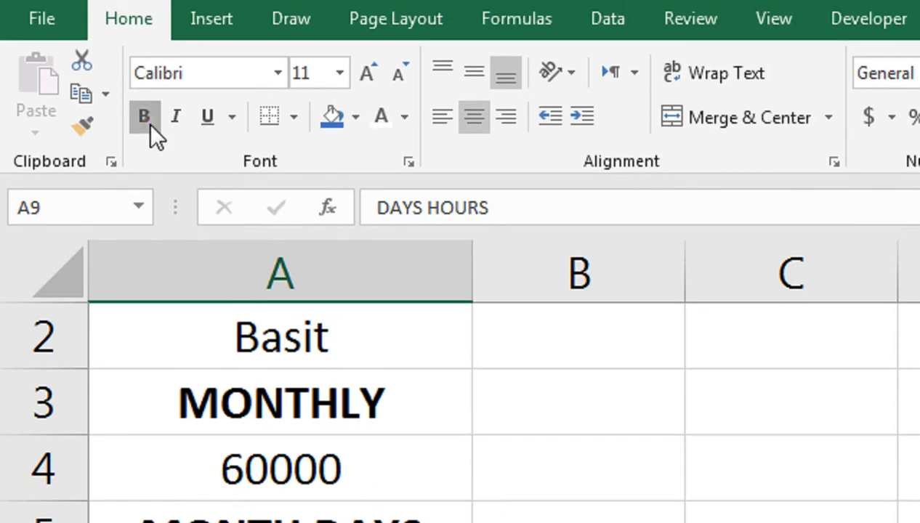
- Enter 8 as the daily hours in A10 and centre it
click(204, 396)
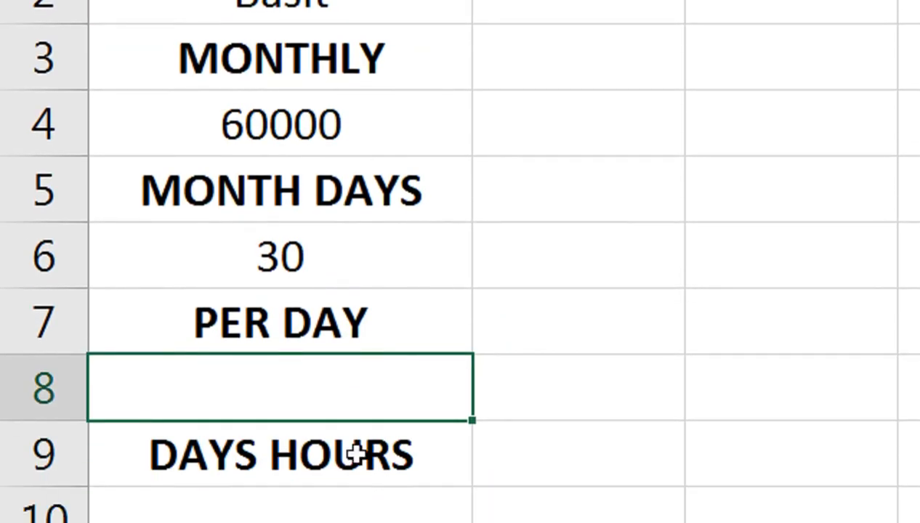
click(329, 400)
text(8)
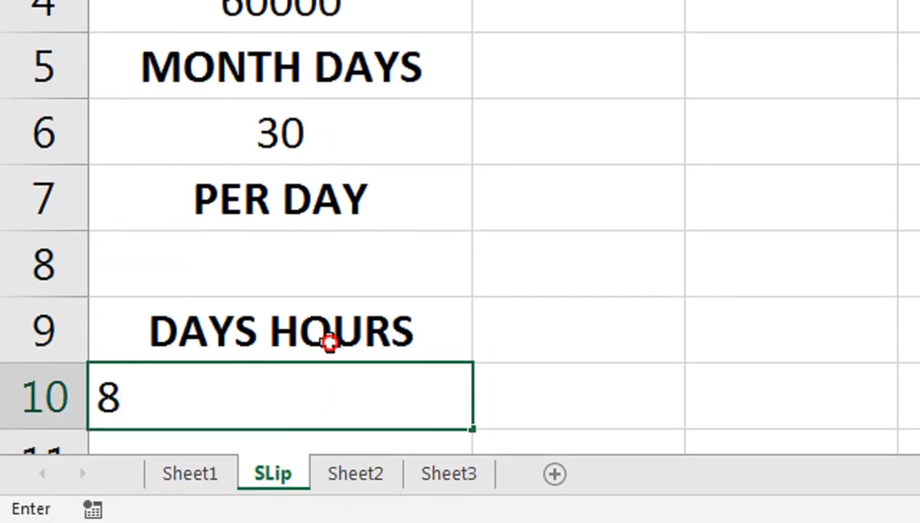
click(296, 360)
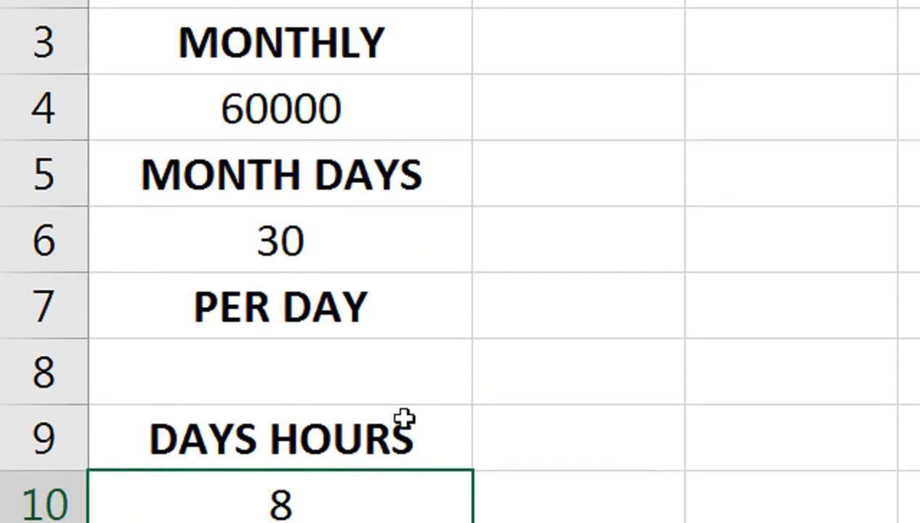
- Calculate the daily pay in A8 with the formula =A4/A6 and centre the result
click(395, 370)
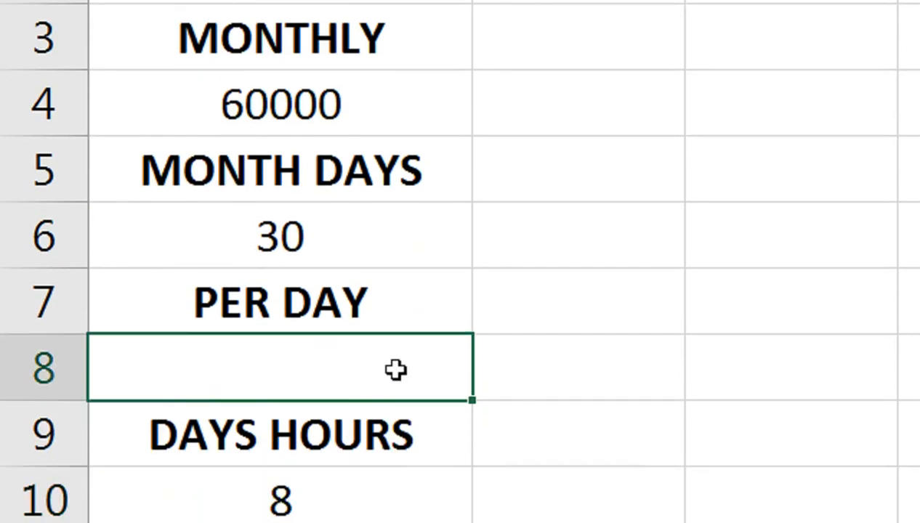
text(=)
text(/)
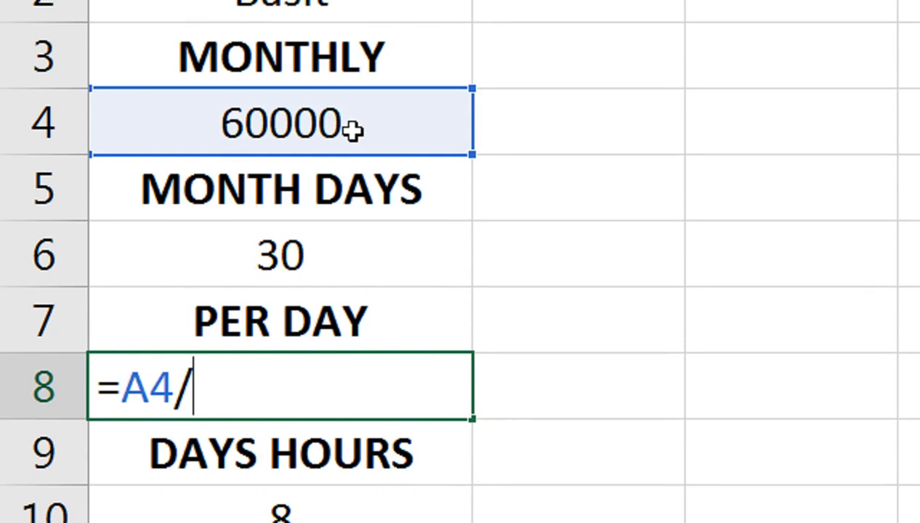
key(Up)
key(Up)
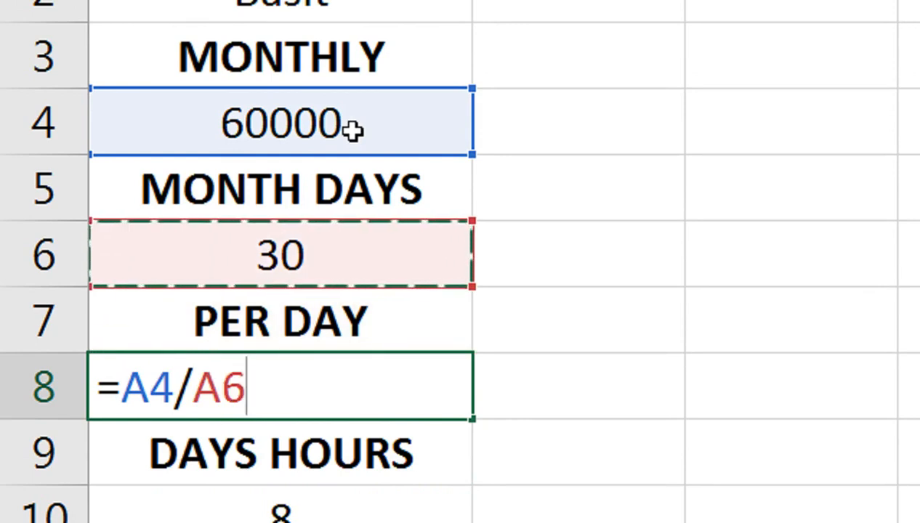
key(Return)
click(442, 382)
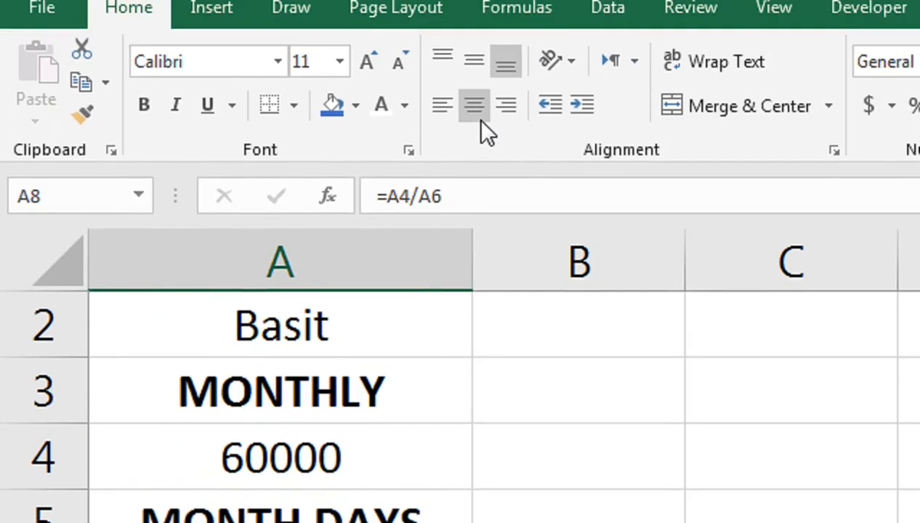
click(477, 115)
- Narrow column B slightly to leave a spacer beside the slip's first column
mouse_move(360, 137)
mouse_down()
mouse_move(370, 117)
mouse_move(363, 142)
mouse_up()
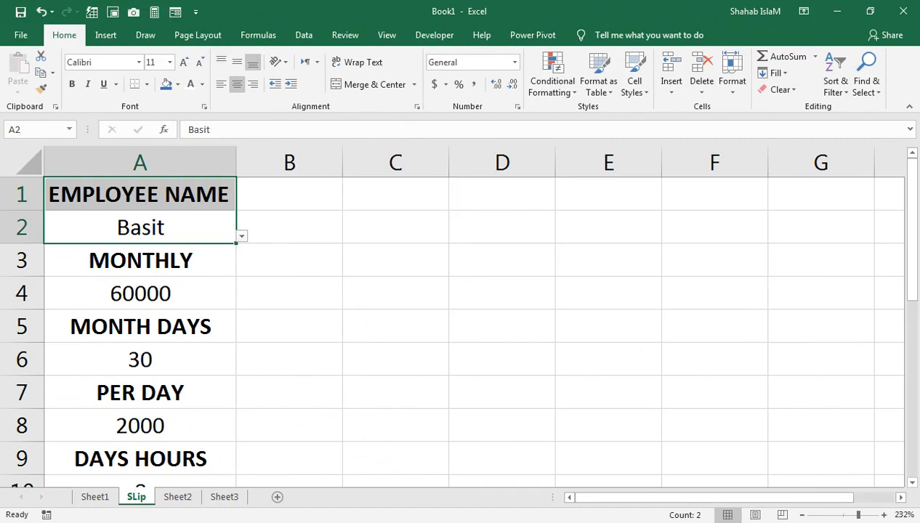
drag(855, 515, 854, 516)
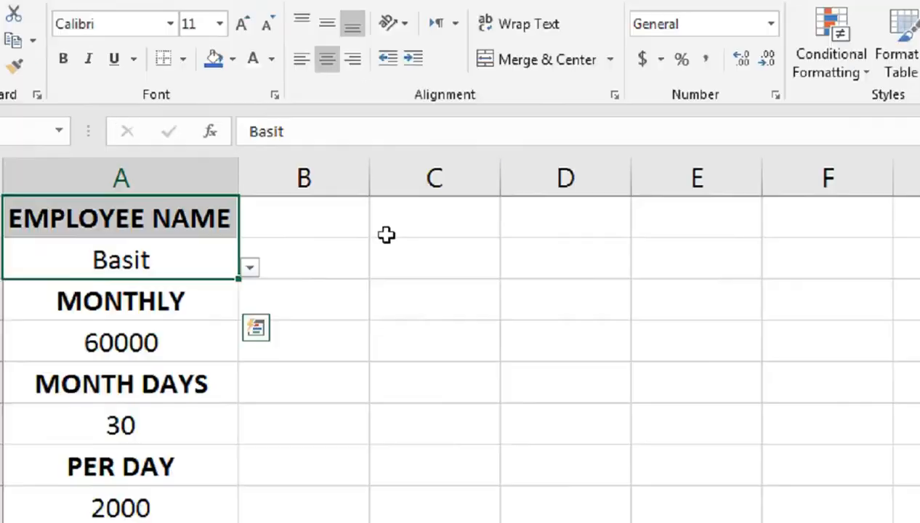
click(290, 188)
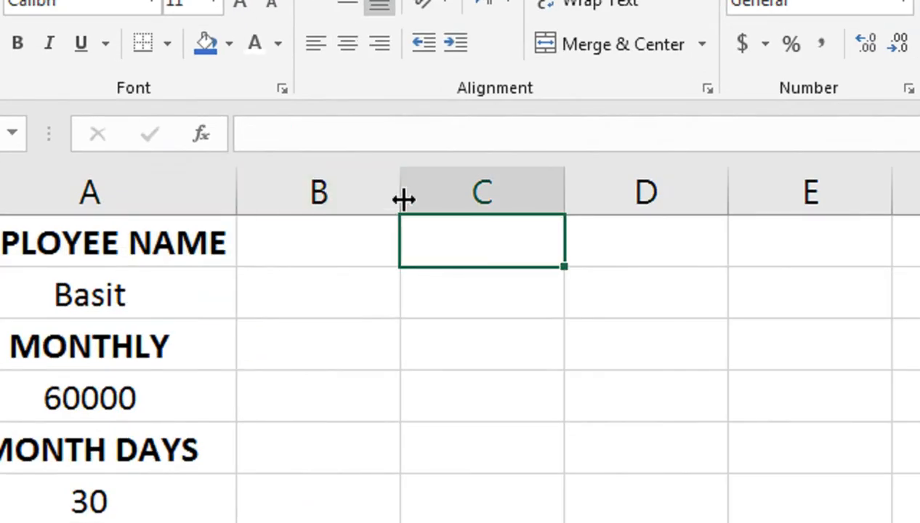
drag(264, 162, 263, 163)
drag(402, 199, 397, 198)
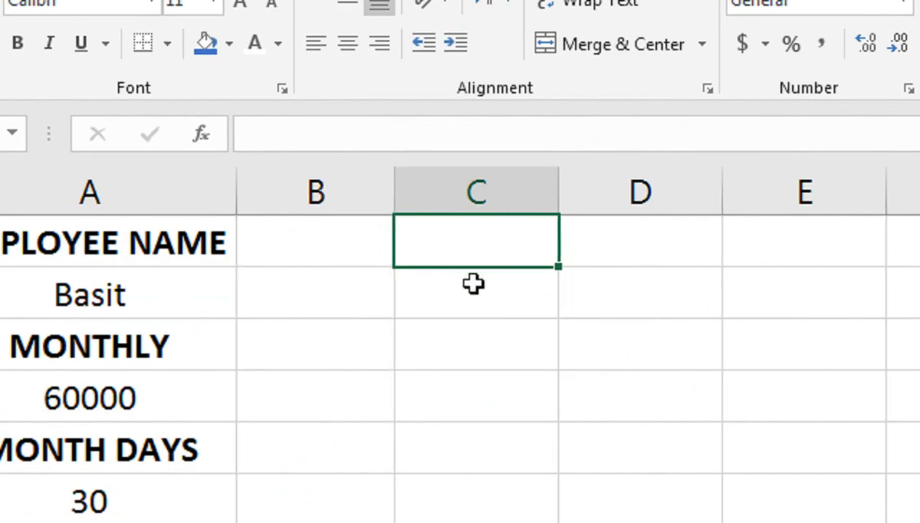
- Enter the label PER HOUR in cell C1
click(140, 293)
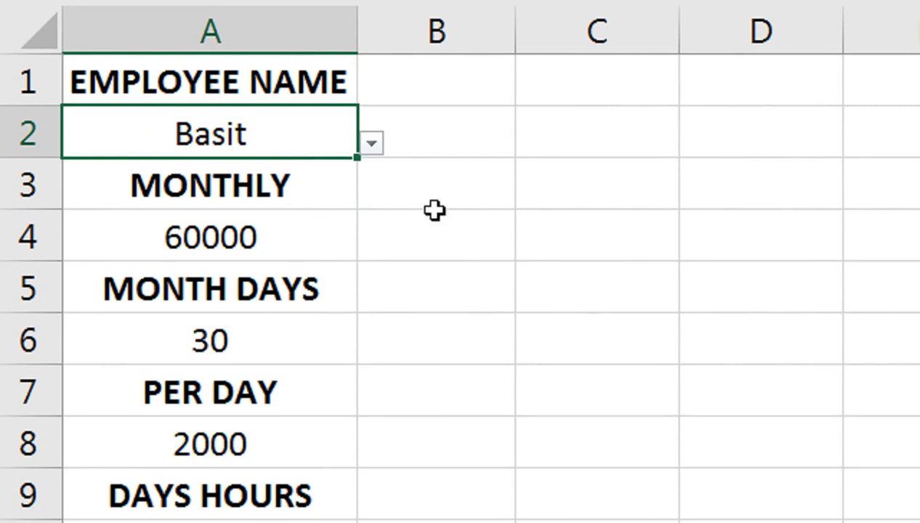
click(586, 90)
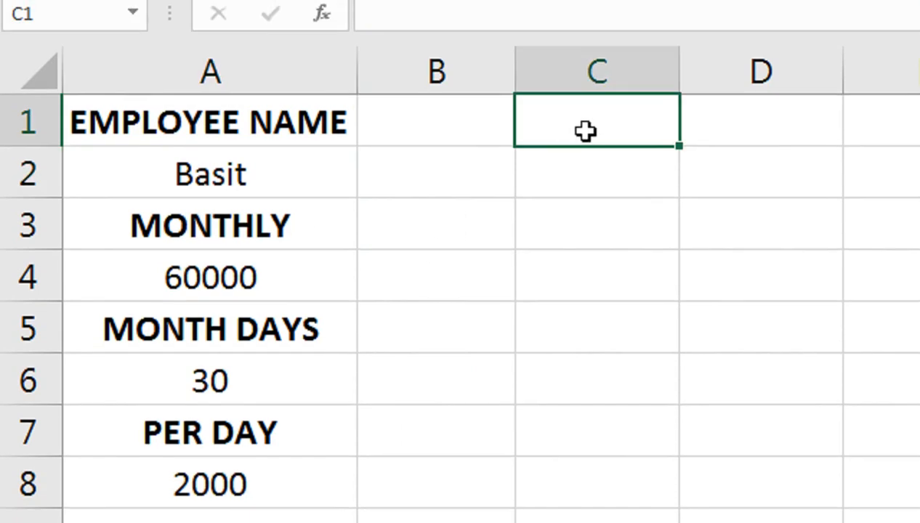
text(PER )
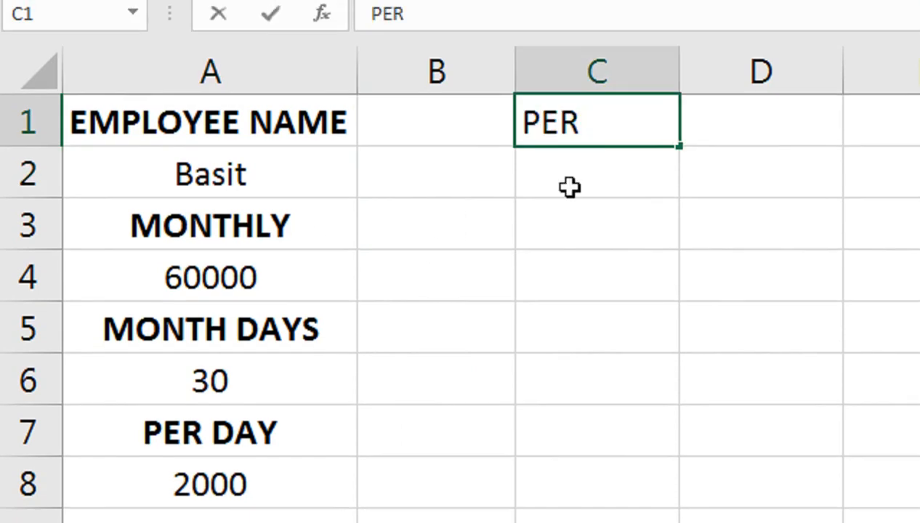
text(HOUR)
key(Return)
key(Return)
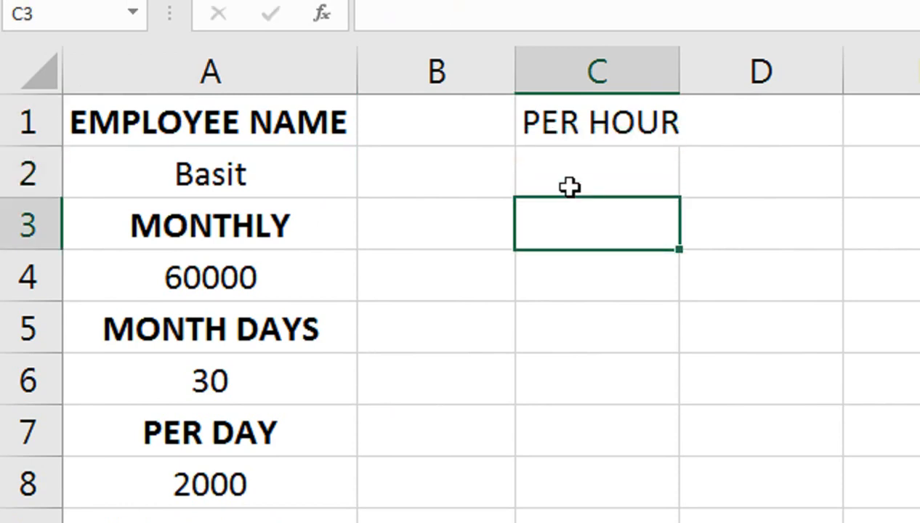
- Enter the labels OT in C3, TOTAL HOUR in C5 and OT PAY in C7
text(OT)
key(Return)
key(Return)
text(TOT)
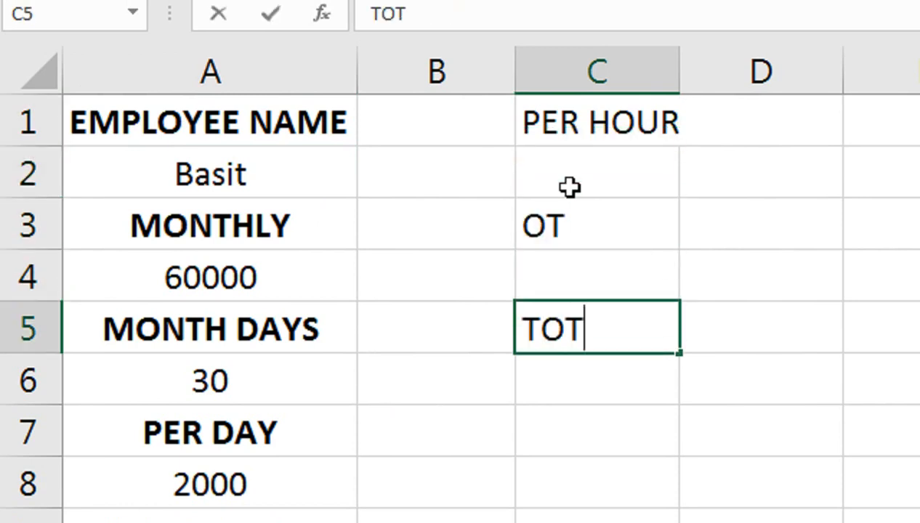
text(AL HOUR)
key(Return)
key(Return)
text(OT PAY)
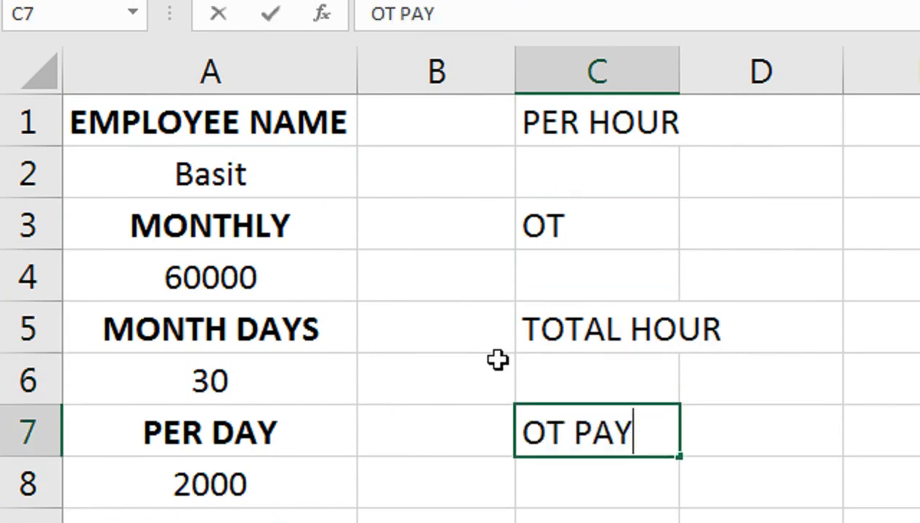
key(Return)
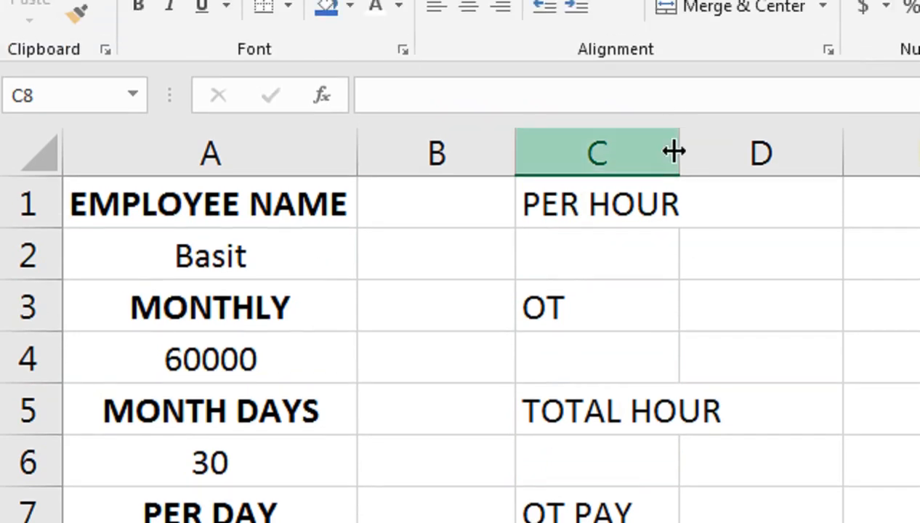
- Autofit column C to its contents, then centre and bold the labels in C1, C3, C5 and C7
double_click(679, 70)
click(652, 119)
ctrl+click(638, 308)
ctrl+click(623, 409)
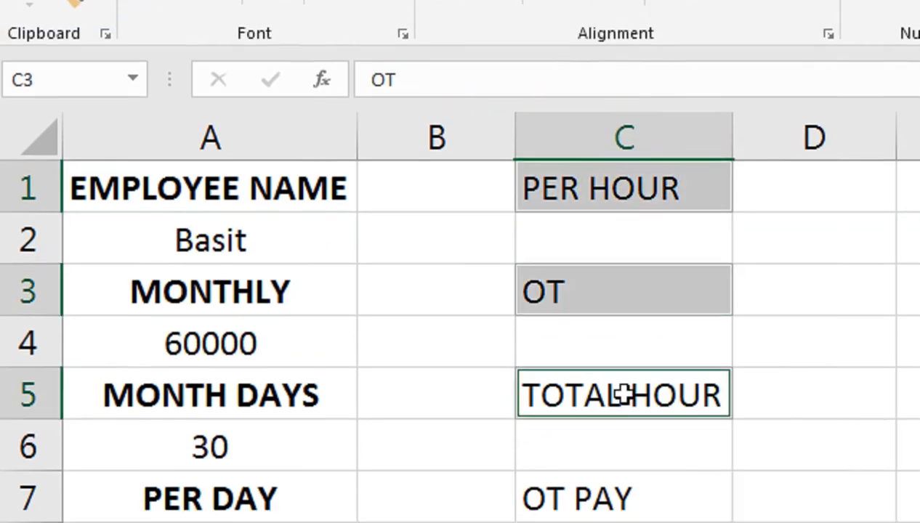
ctrl+click(596, 513)
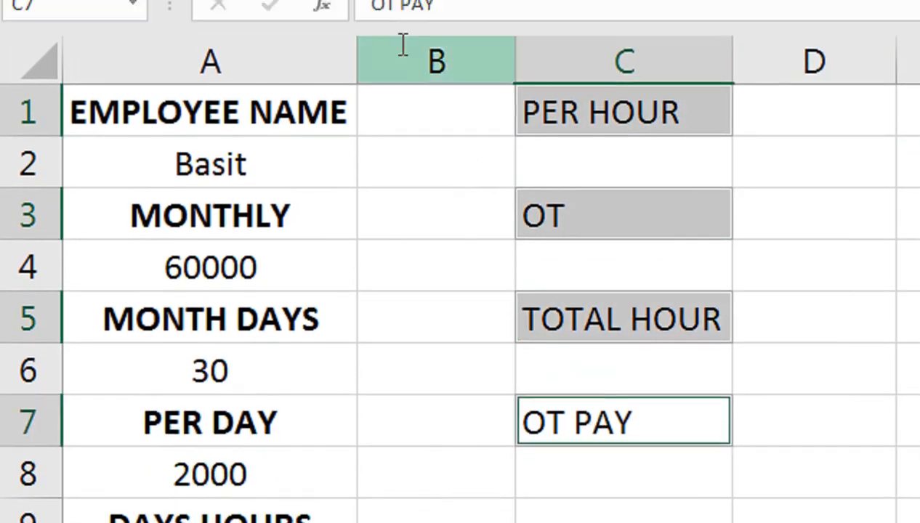
click(479, 76)
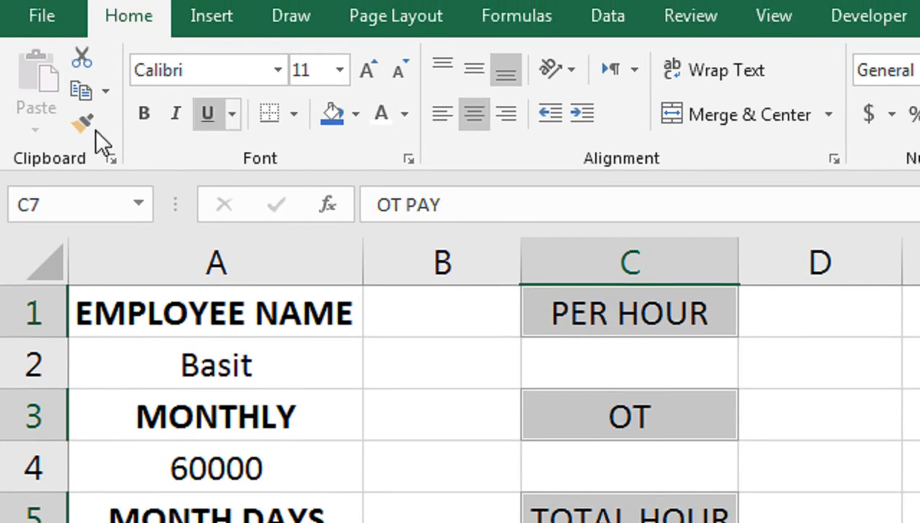
click(146, 118)
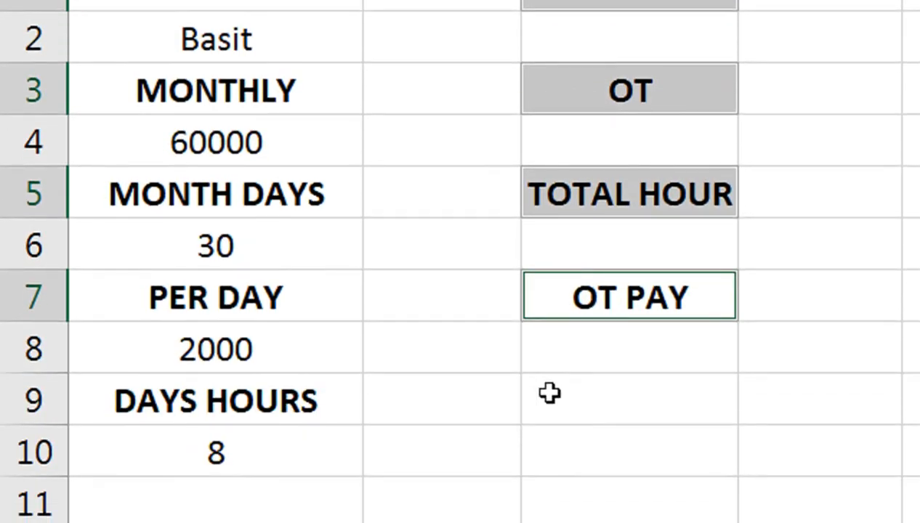
- Enter the label NET PAY in C9, bold and centred, with white text on a dark blue fill
click(579, 520)
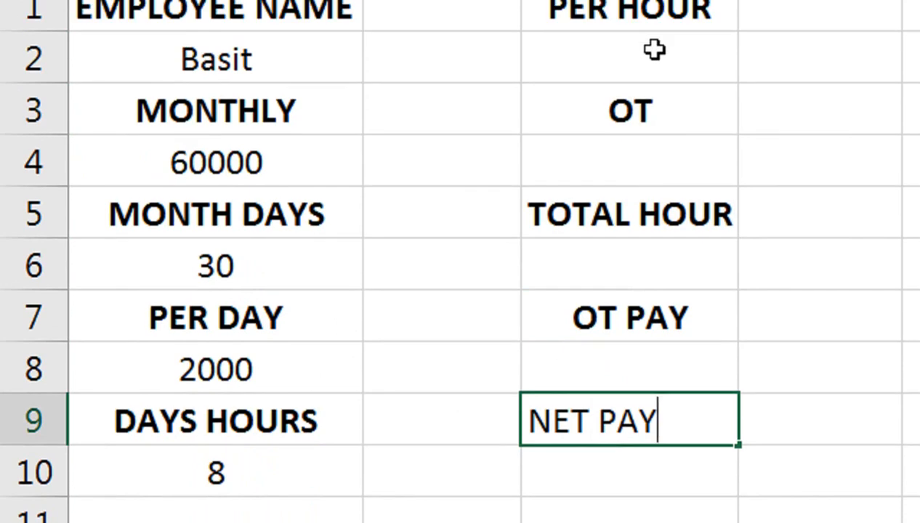
click(631, 230)
click(581, 371)
click(473, 35)
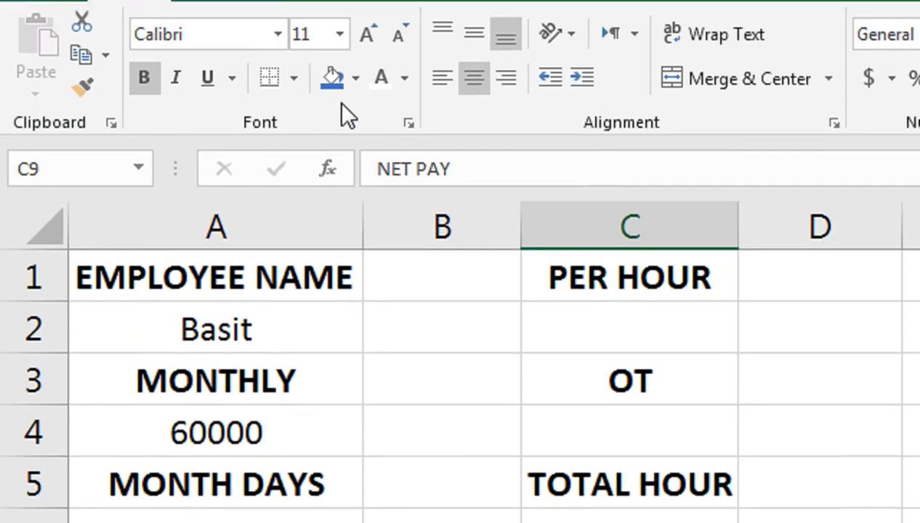
click(355, 129)
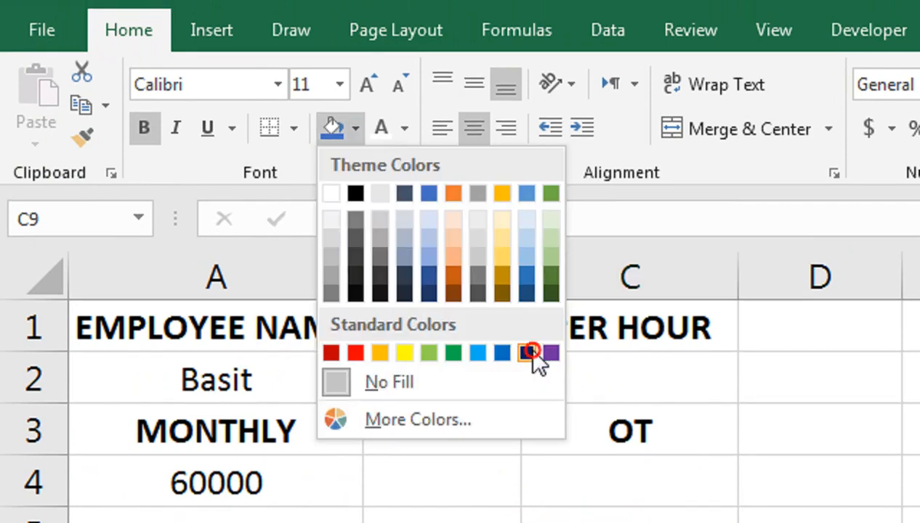
click(527, 353)
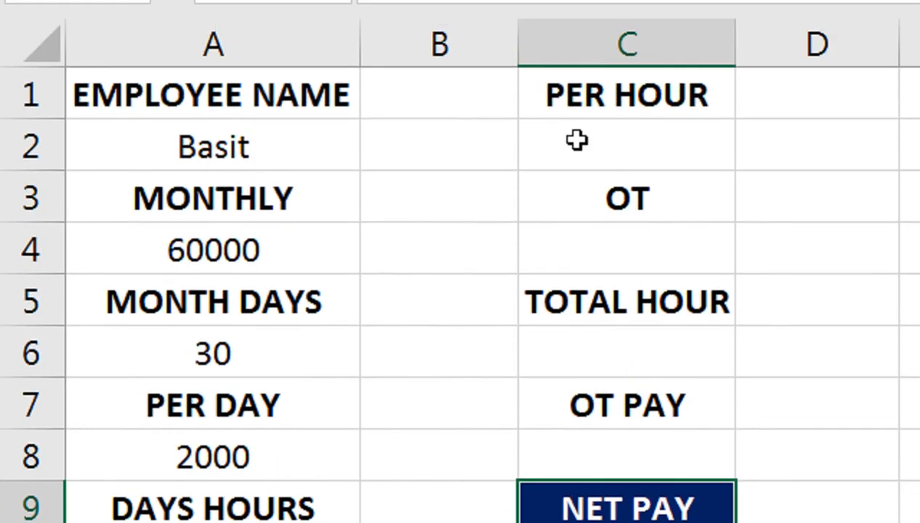
- Calculate the hourly pay in C2 with the formula =A8/A10
click(576, 140)
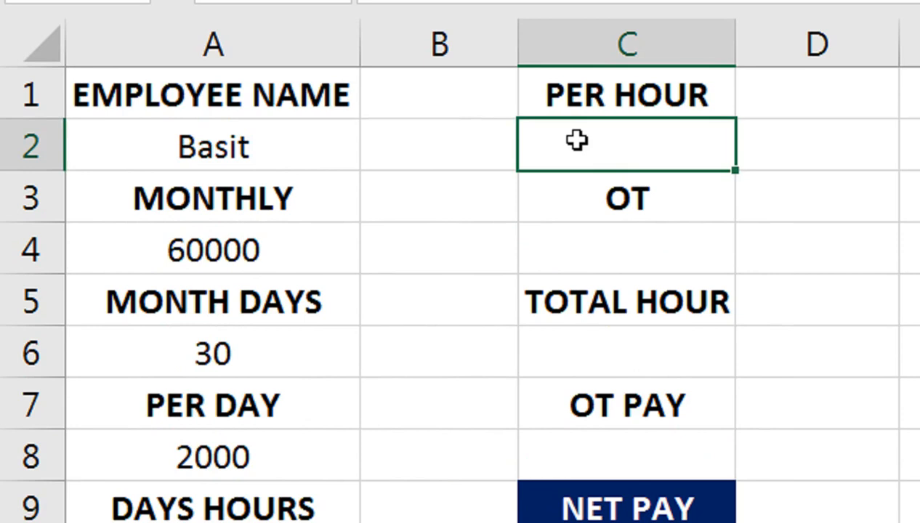
text(=)
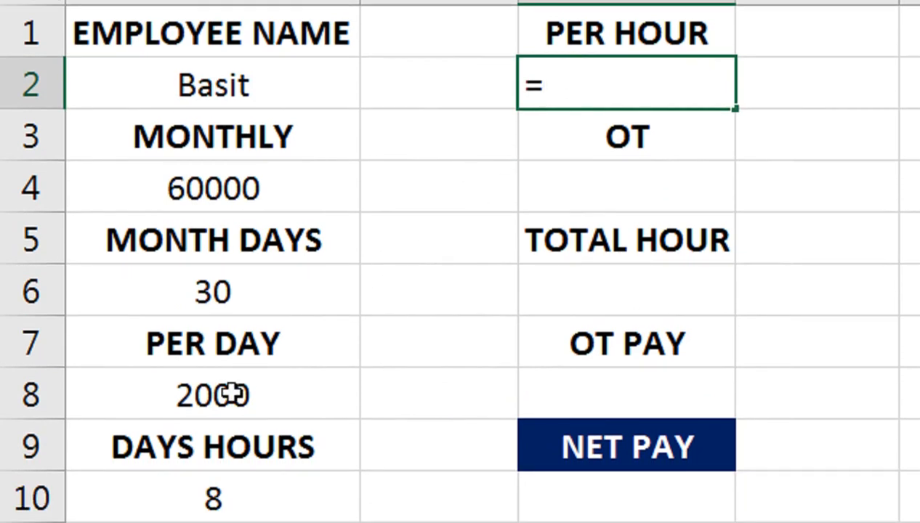
click(231, 395)
text(/)
click(199, 436)
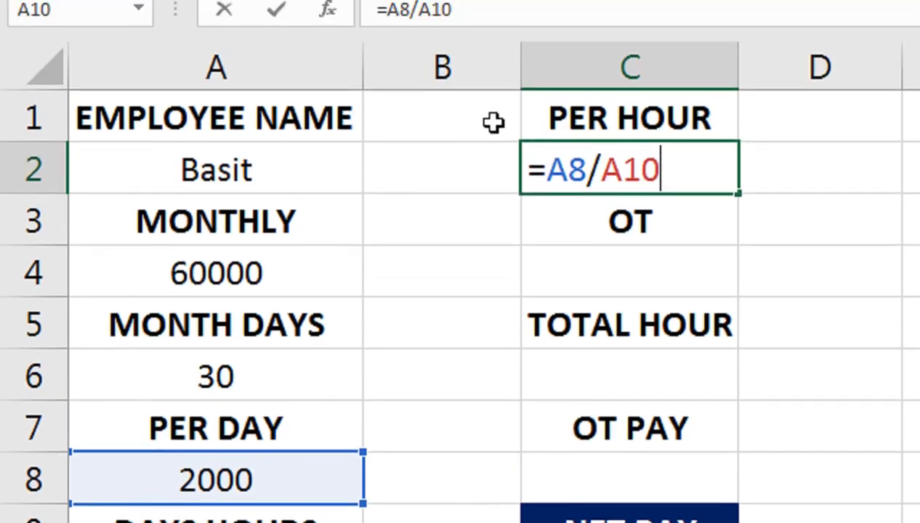
key(Return)
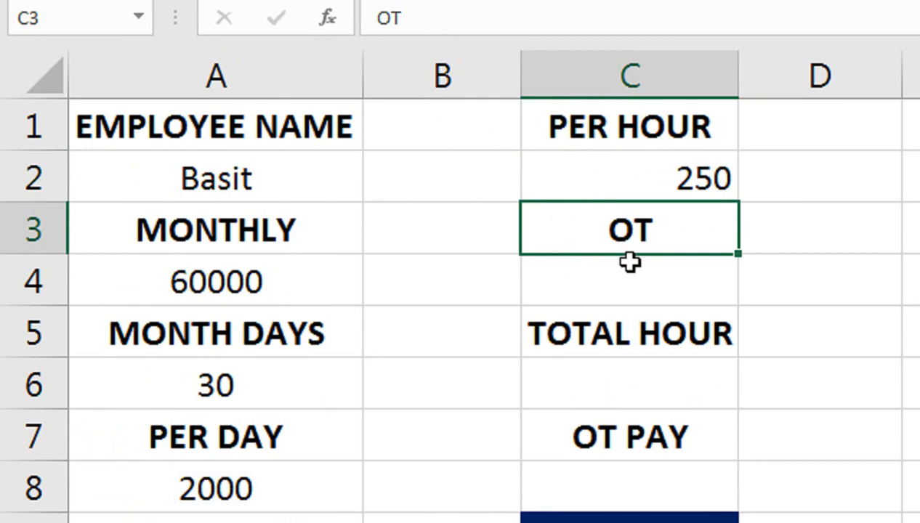
- Calculate the overtime rate in C4 with the formula =C2*1.5
click(630, 286)
text(=)
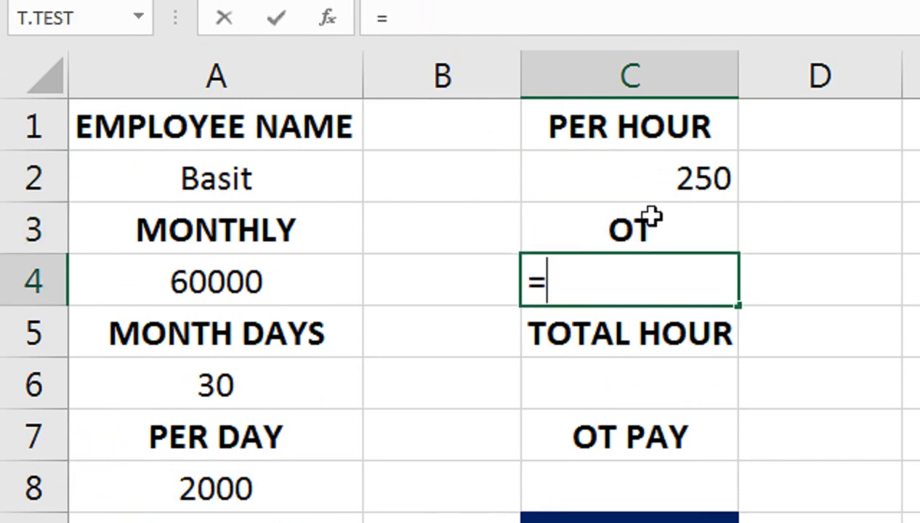
click(664, 179)
text(*1.5)
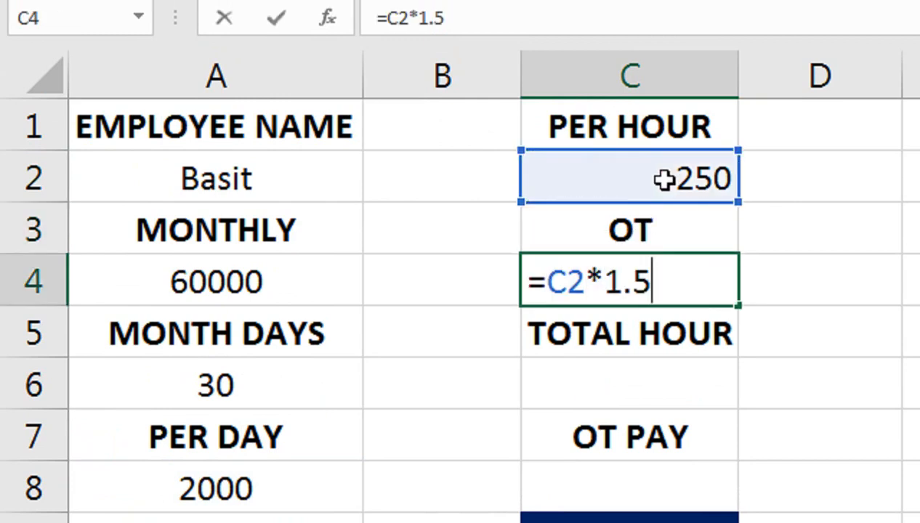
key(Return)
- Centre the value cells C2, C4, C6 and C8 under their labels
click(663, 179)
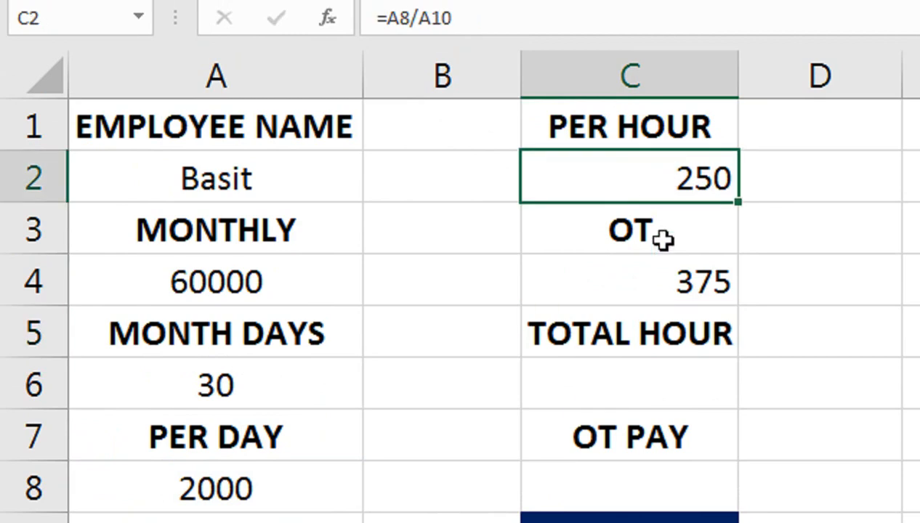
ctrl+click(662, 287)
ctrl+click(657, 388)
ctrl+click(649, 485)
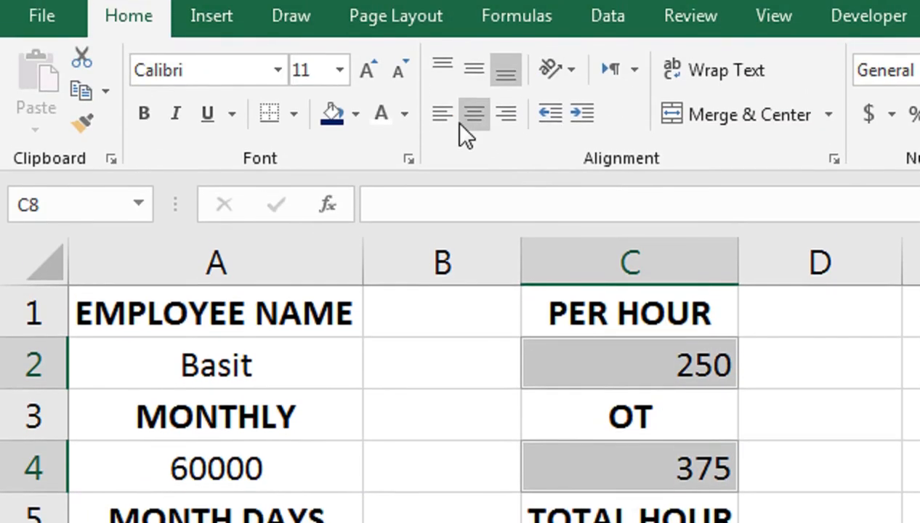
click(474, 40)
click(618, 389)
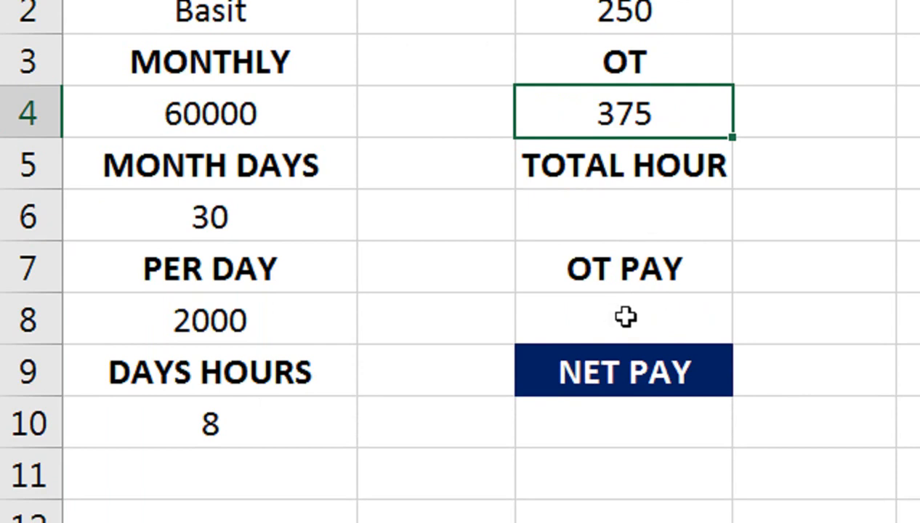
- On Sheet3, calculate the first employee's total working hours in B8 with the formula =(B7-B6)+(B5-B4)*24
click(673, 240)
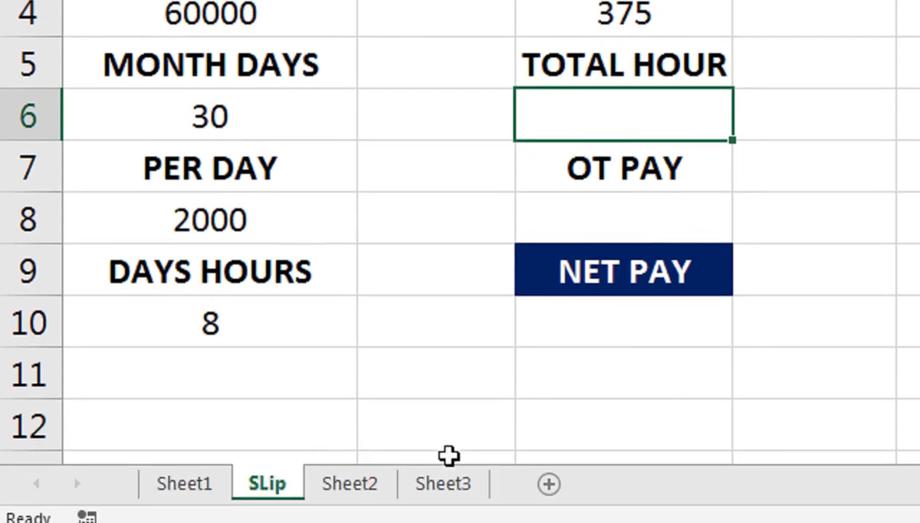
click(446, 479)
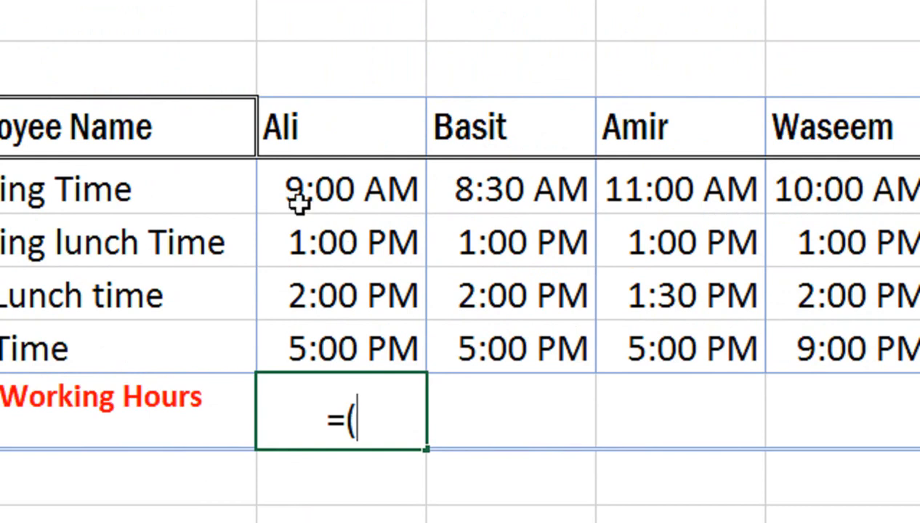
click(437, 340)
text(-)
click(446, 289)
text())
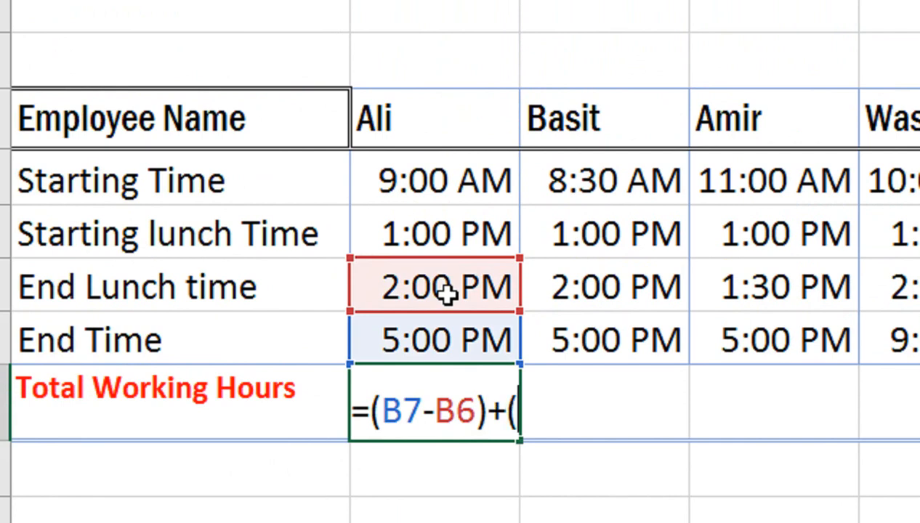
text(+()
click(401, 228)
text(-)
click(440, 183)
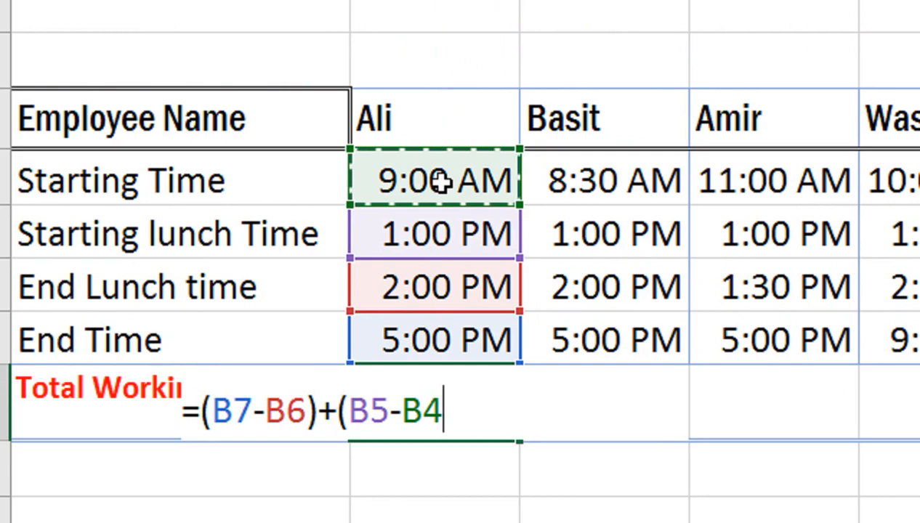
text())
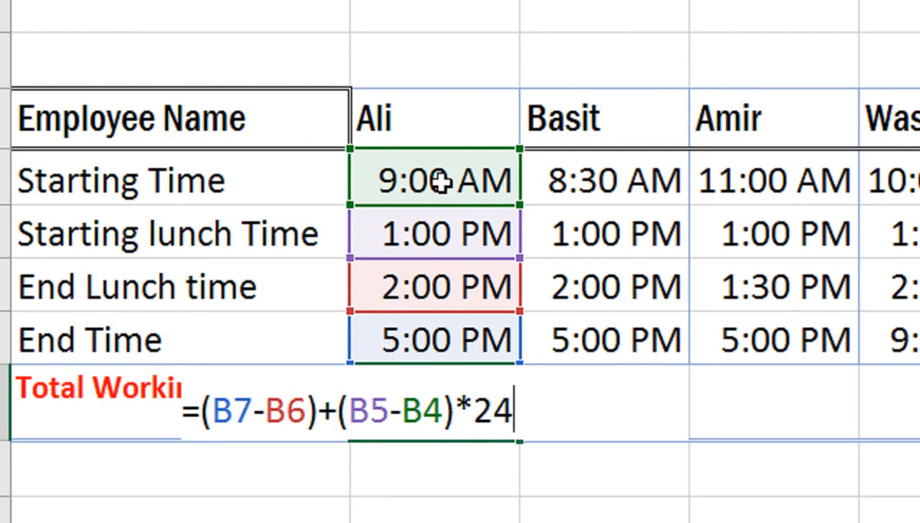
text(*24)
key(Return)
- Set the number format of the total working hours in B8 to General
click(428, 392)
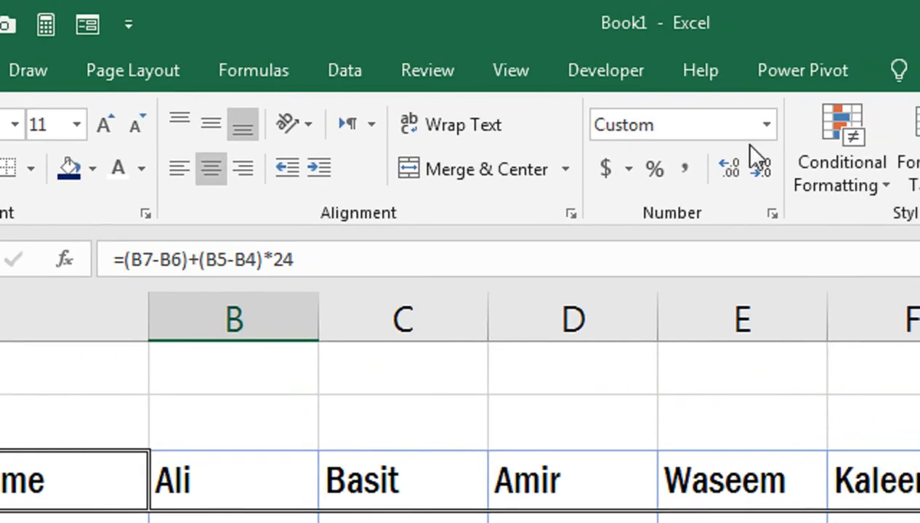
click(767, 125)
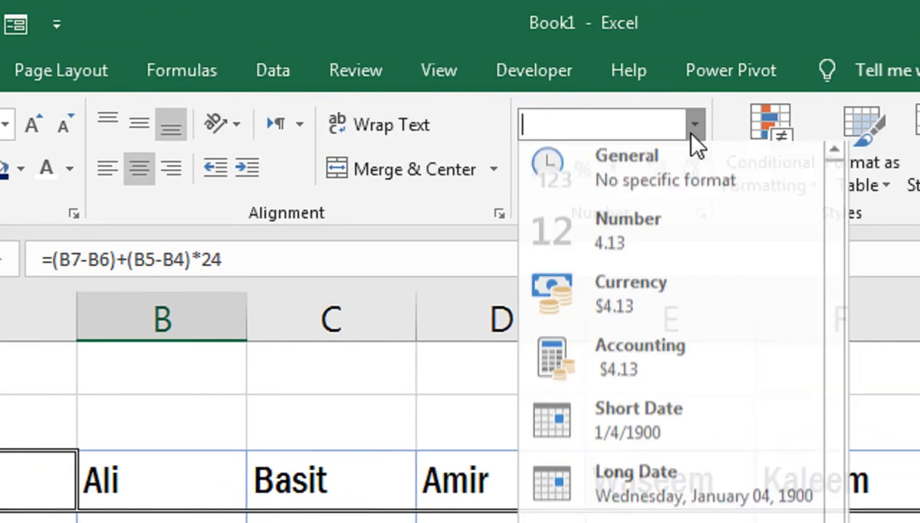
click(763, 174)
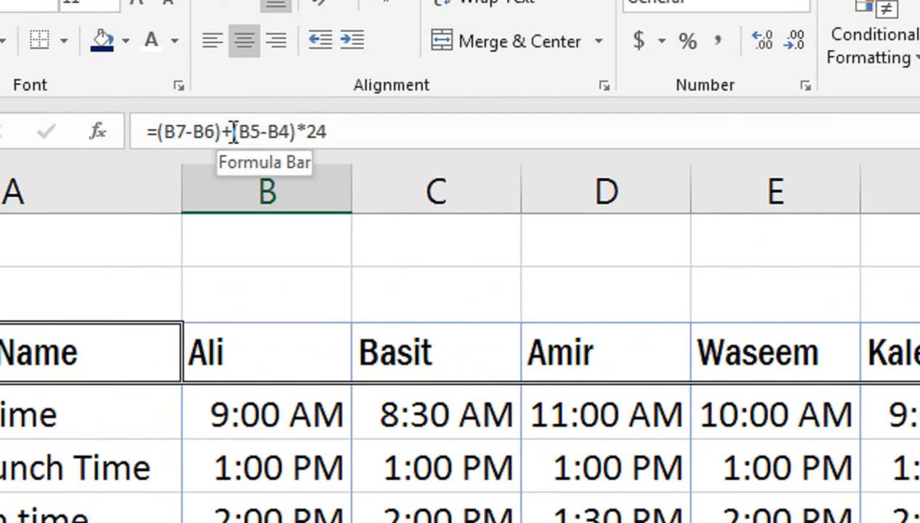
- Correct the total hours formula in B8 to =(B7-B6)*24+(B5-B4)*24
click(233, 132)
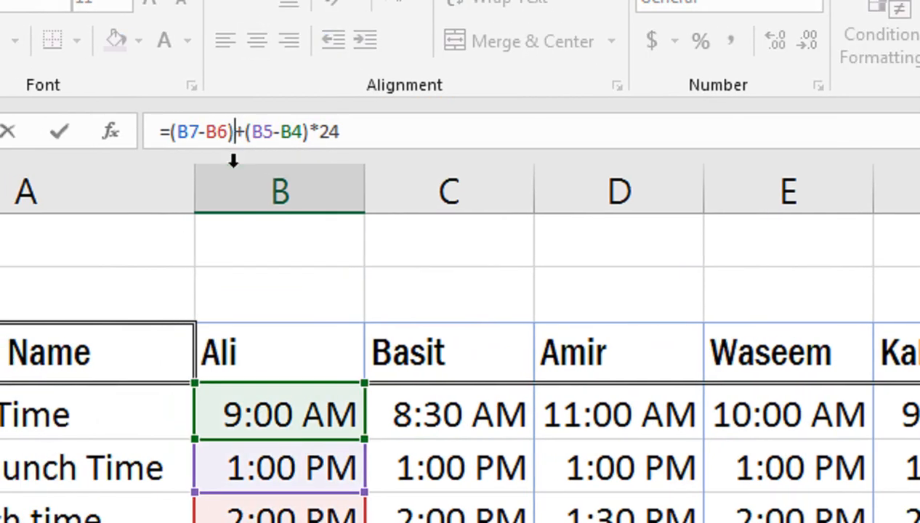
text(*24)
key(Return)
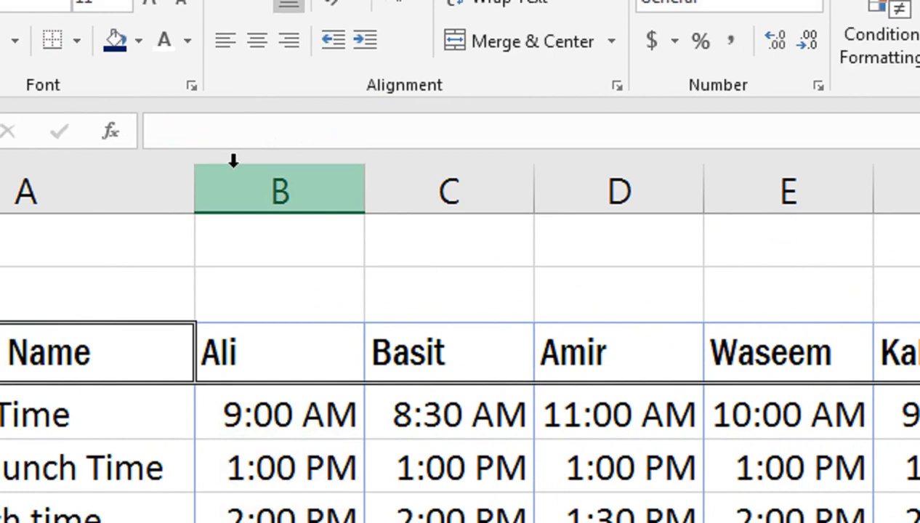
- Format the corrected total in B8 as General and fill its formula across to column F
click(284, 500)
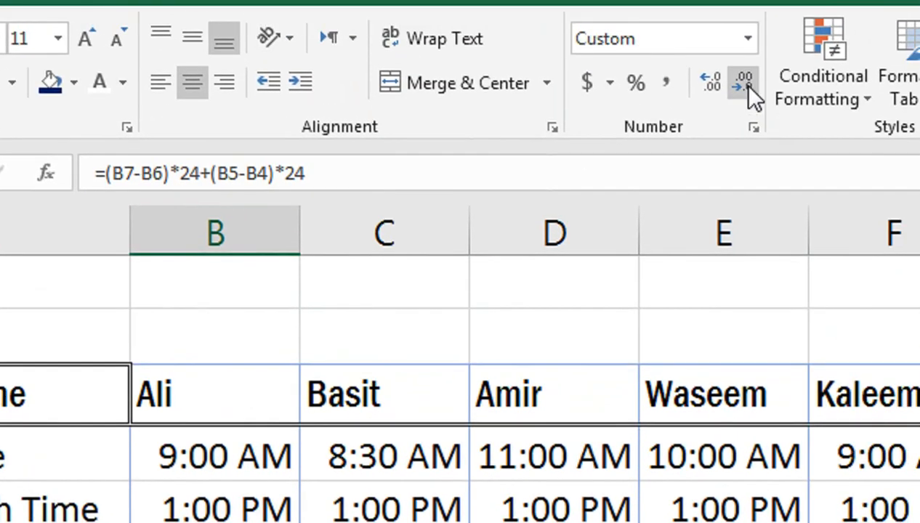
click(816, 0)
click(806, 35)
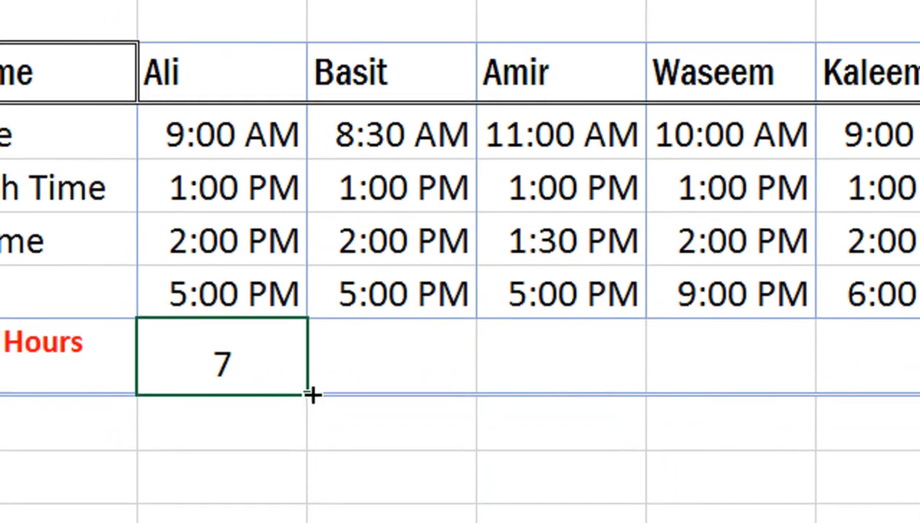
drag(313, 395, 767, 382)
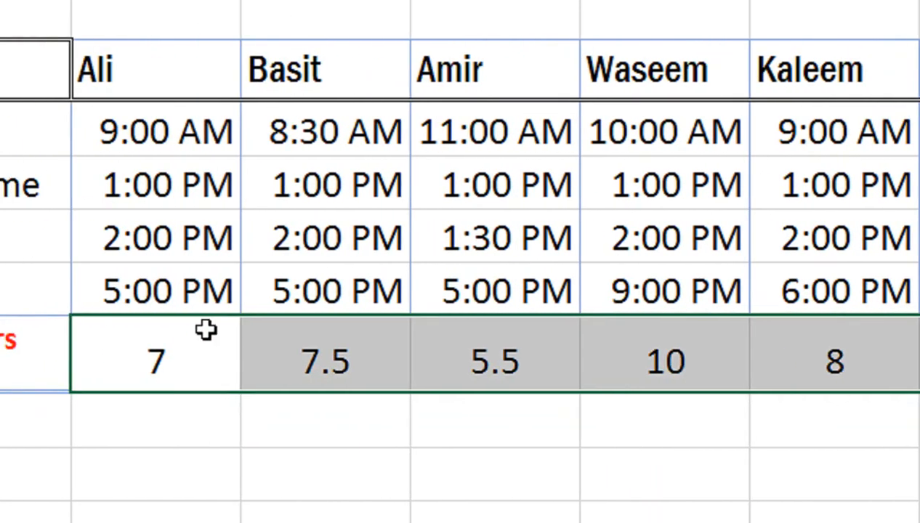
- Set the second employee's end time in C7 to 21:00
click(320, 299)
text(21:00)
key(Return)
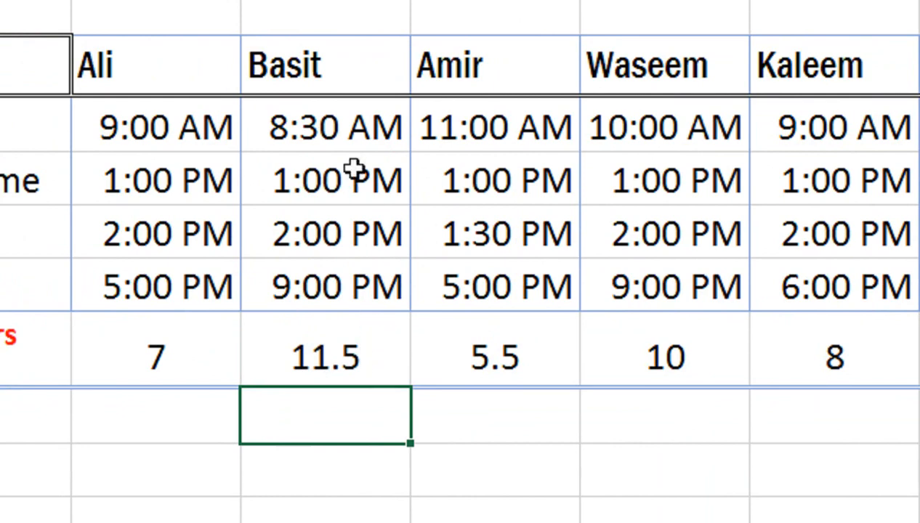
- Set the second employee's starting time in C4 to 08:00
click(347, 131)
text(08:)
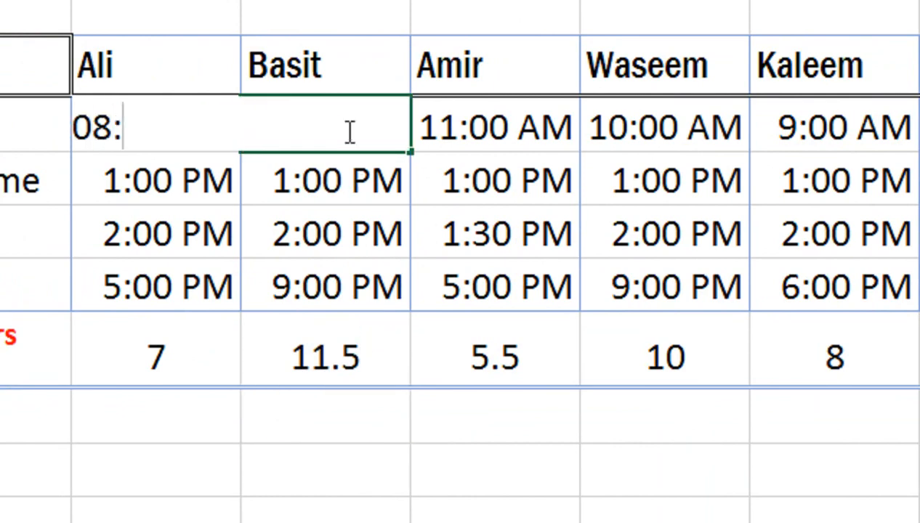
text(00)
key(Return)
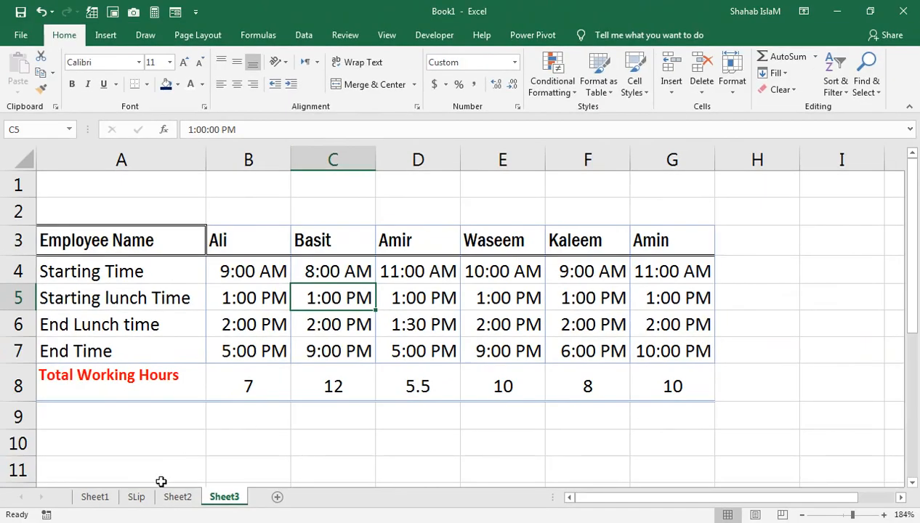
- Switch to the SLip sheet and choose the second employee from the name dropdown in A2
click(123, 505)
click(142, 206)
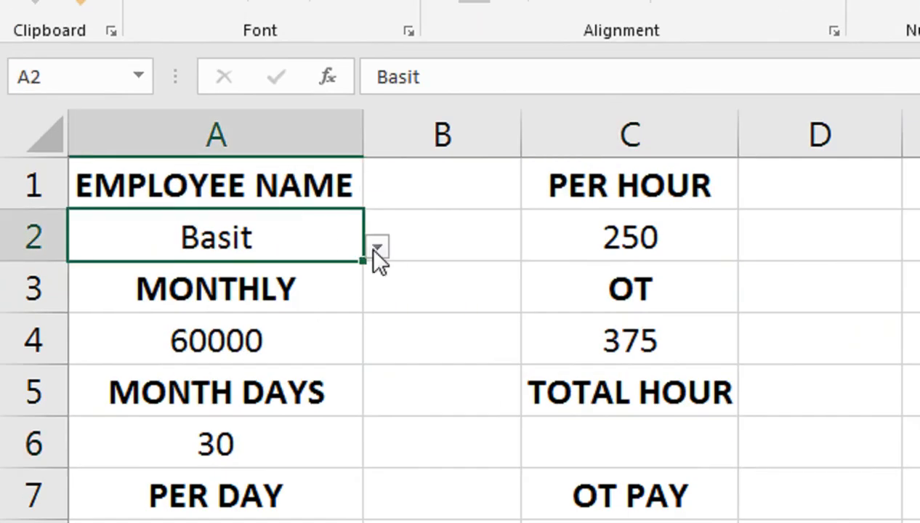
click(377, 249)
click(347, 314)
- Start an HLOOKUP formula in the TOTAL HOUR cell C6 with A2 as lookup value and Sheet3!B3:G8 as table array
click(595, 442)
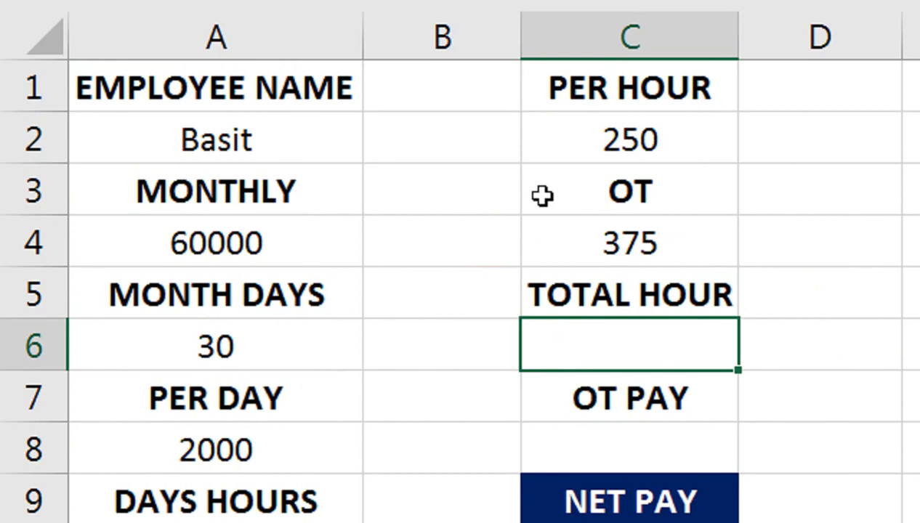
text(=HLOOKUP()
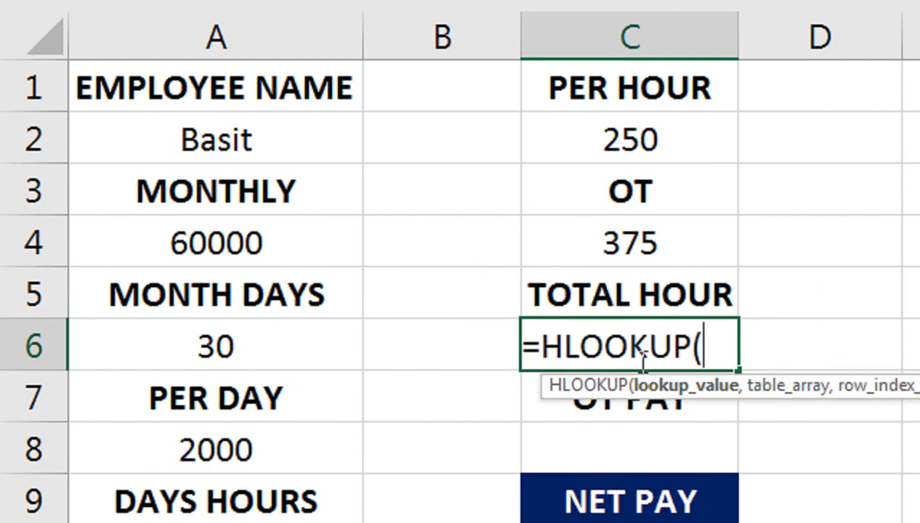
click(348, 141)
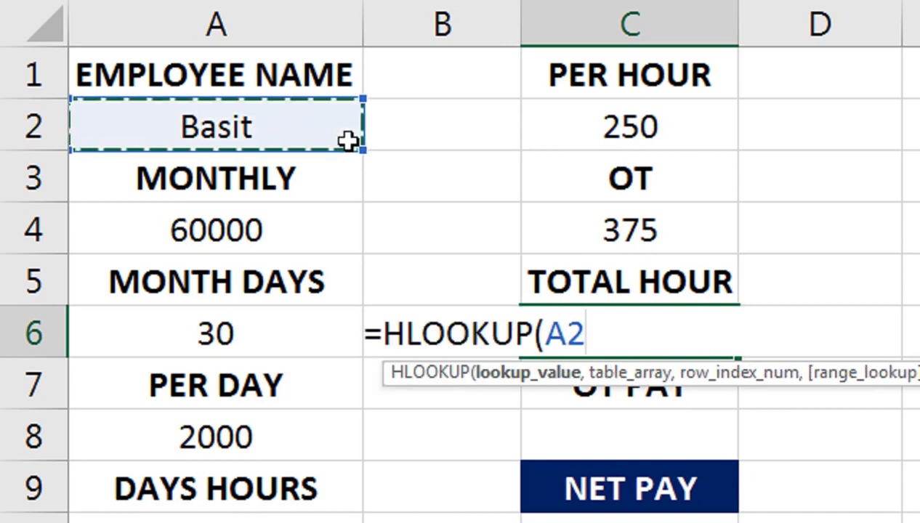
text(,)
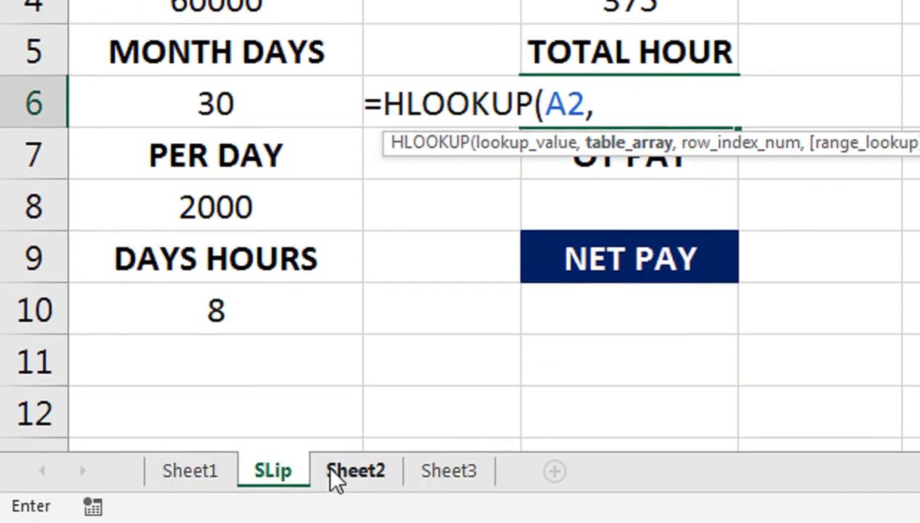
click(420, 473)
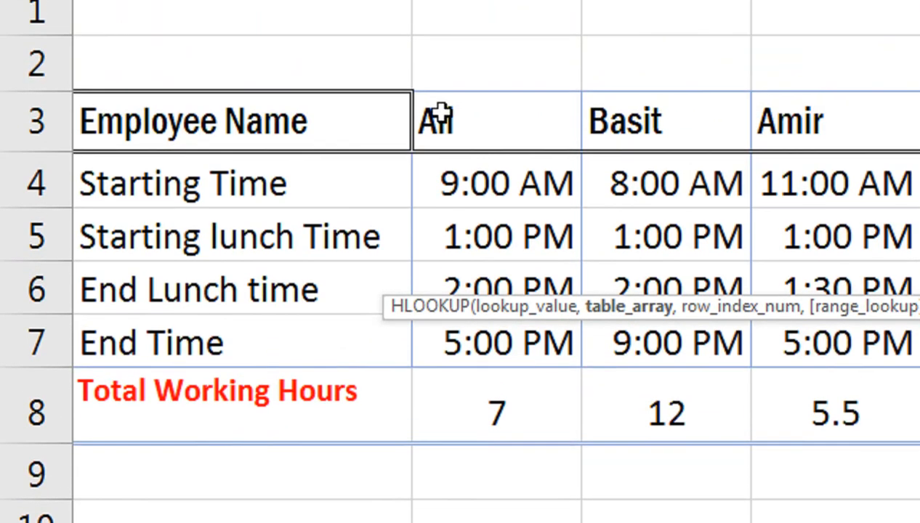
drag(433, 122, 919, 421)
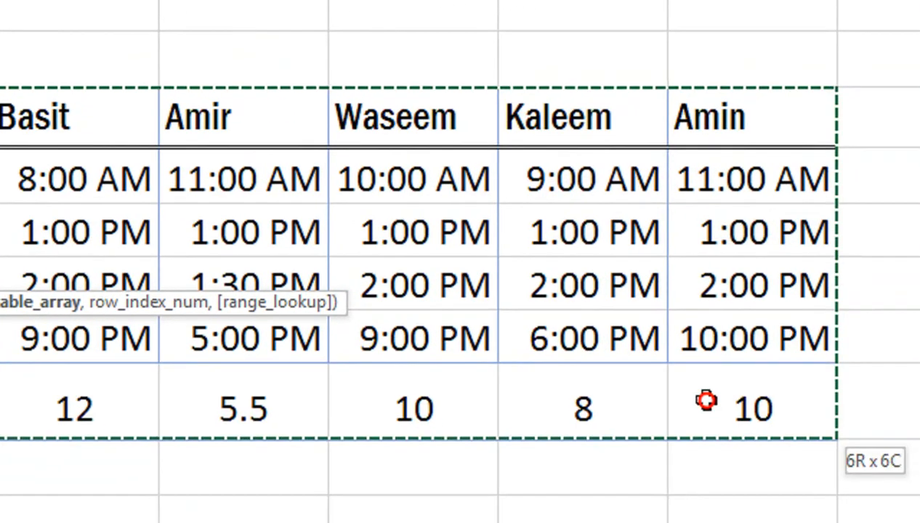
drag(706, 399, 705, 400)
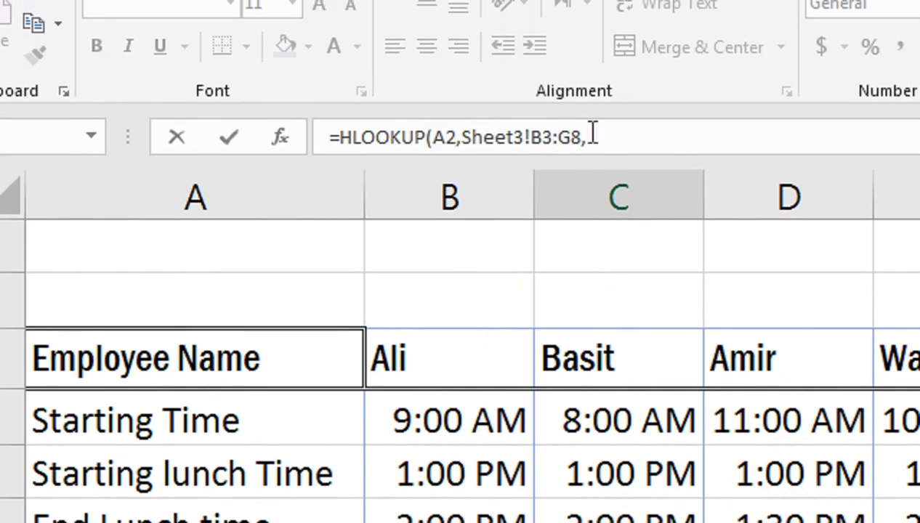
- Complete the C6 HLOOKUP formula with row index 6 and FALSE for an exact match
click(644, 133)
text(6,)
key(Down)
key(Tab)
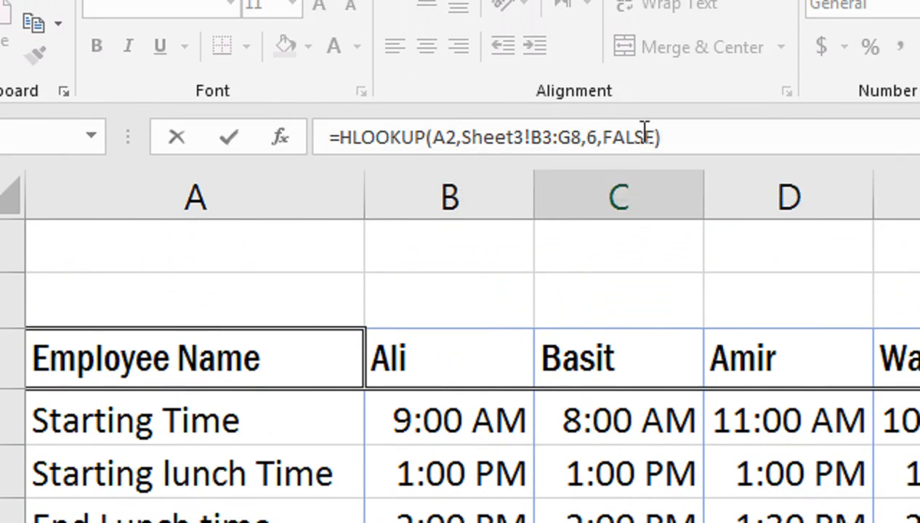
key(Return)
click(516, 385)
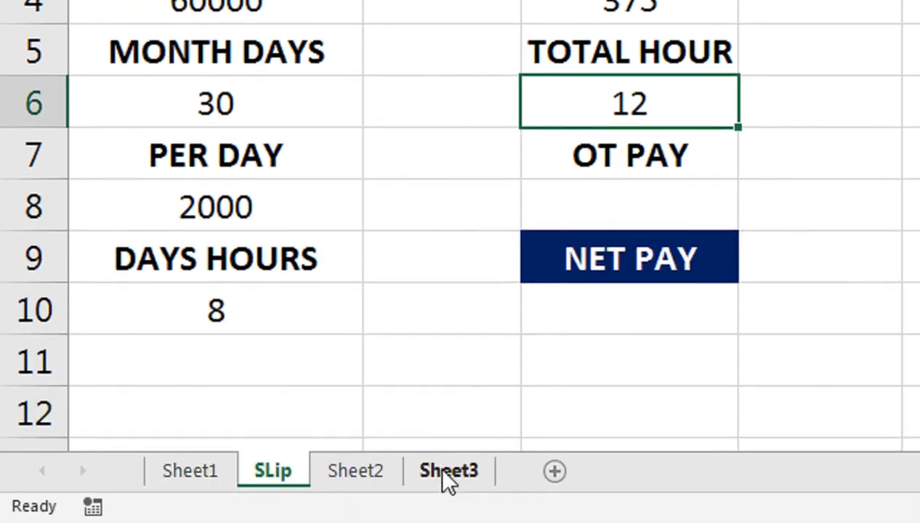
- Check the looked-up hours against the Sheet3 timesheet and choose the third employee in the SLip name dropdown in A2
click(448, 472)
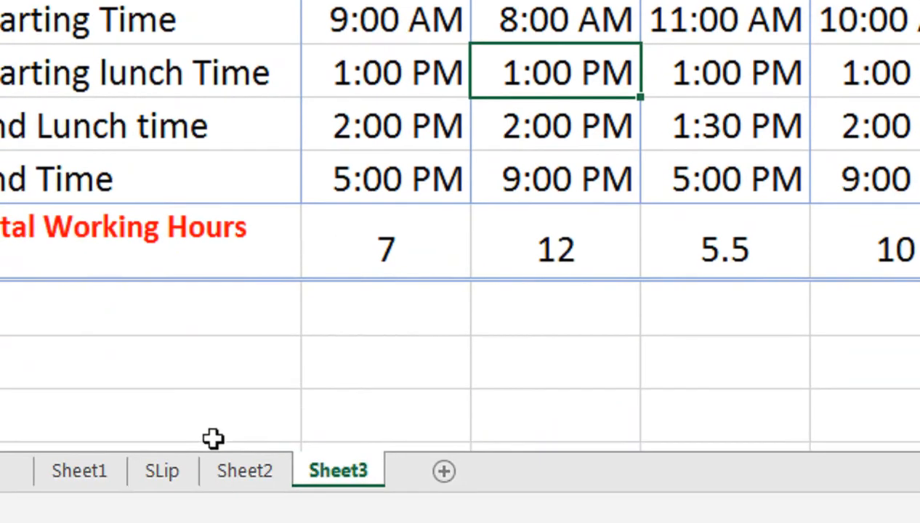
click(224, 466)
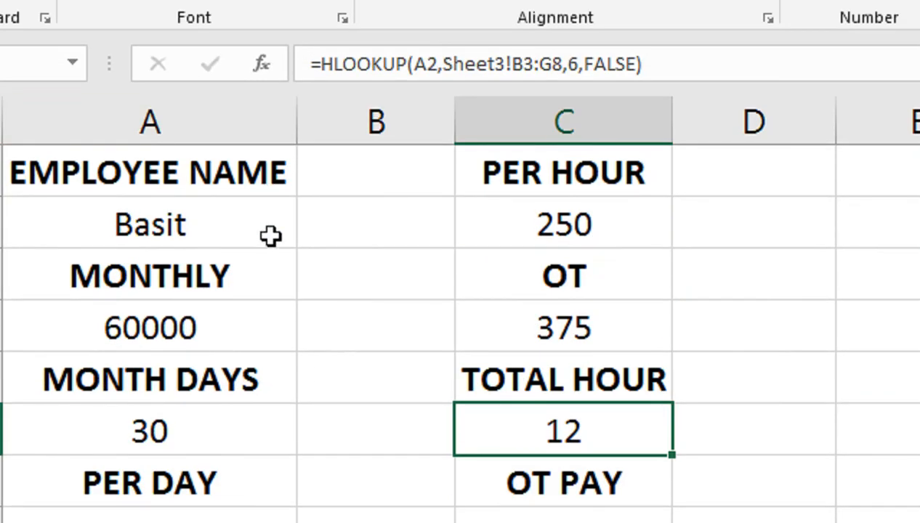
click(270, 234)
click(311, 234)
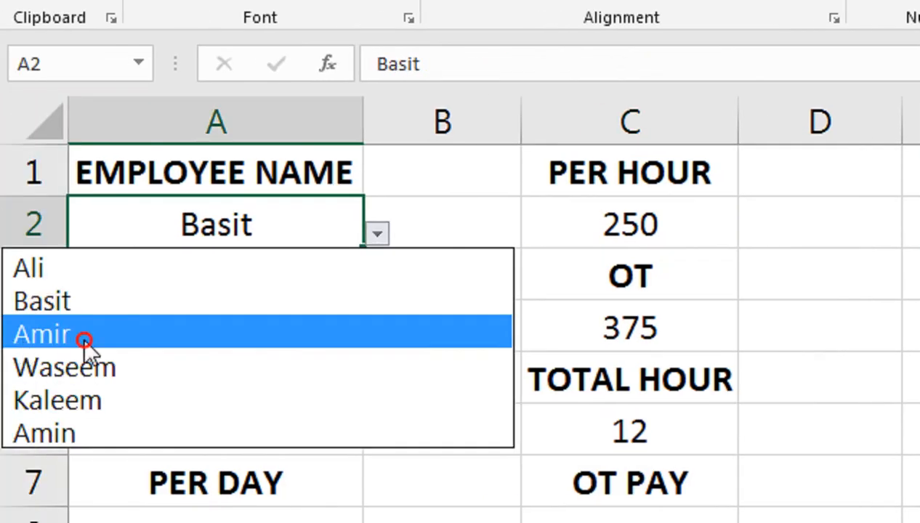
click(83, 335)
click(576, 432)
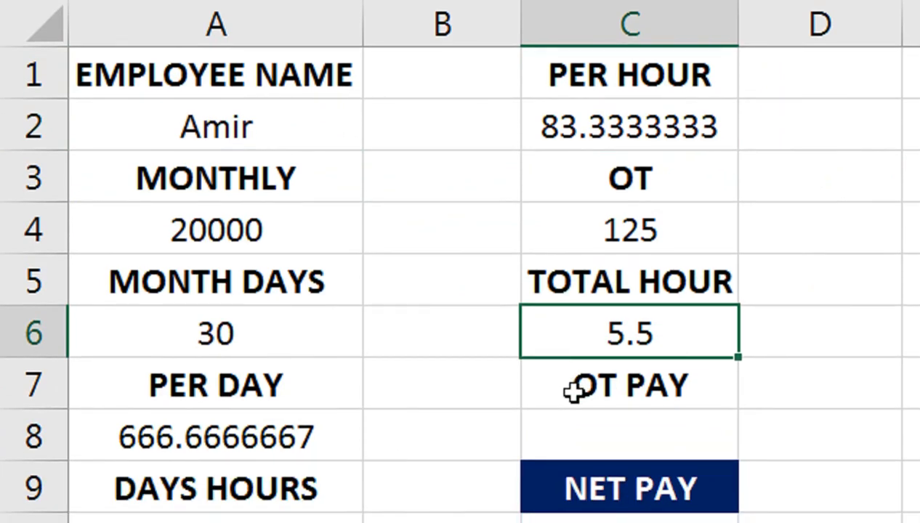
- Begin the OT PAY formula in C8 as =IF(C6<8,"",( so that it stays blank below 8 hours
click(596, 497)
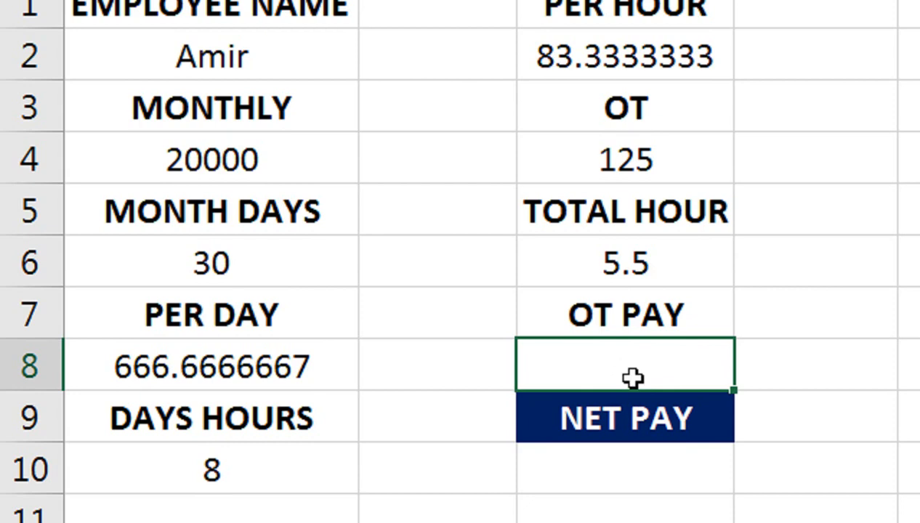
text(IF()
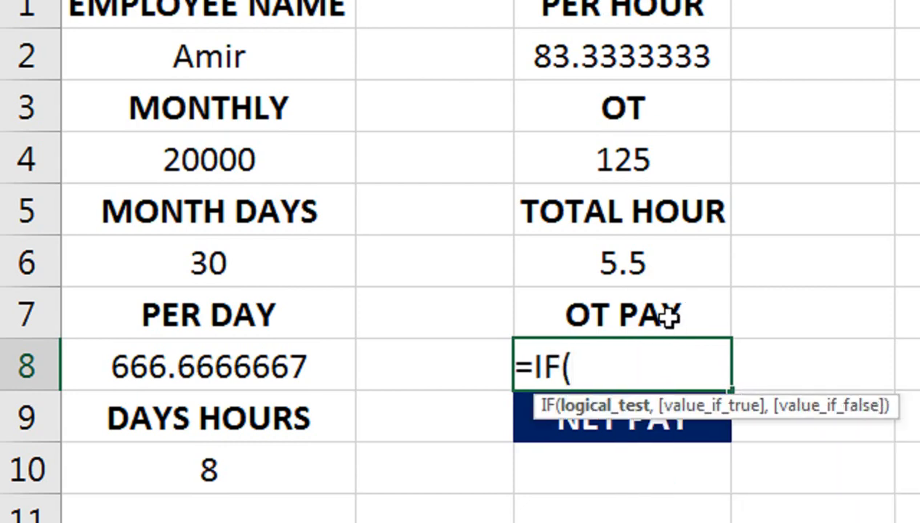
click(649, 263)
text(<)
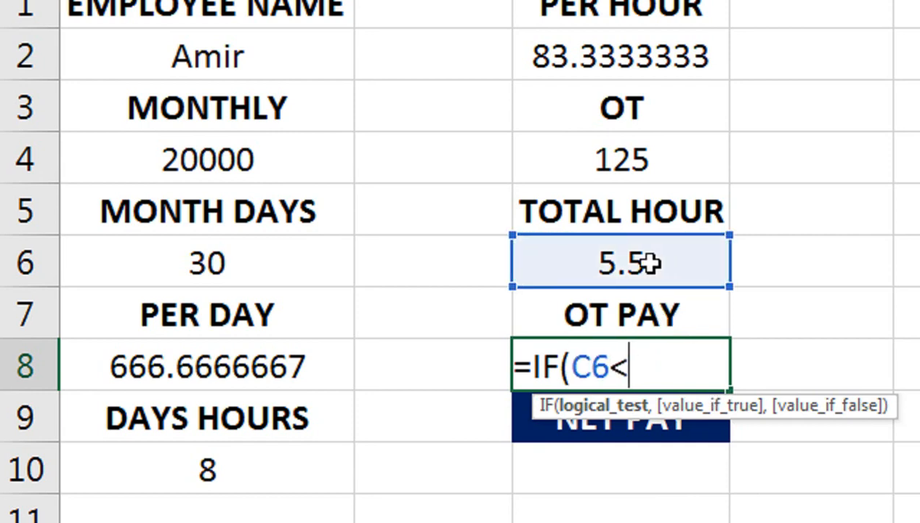
text(8,)
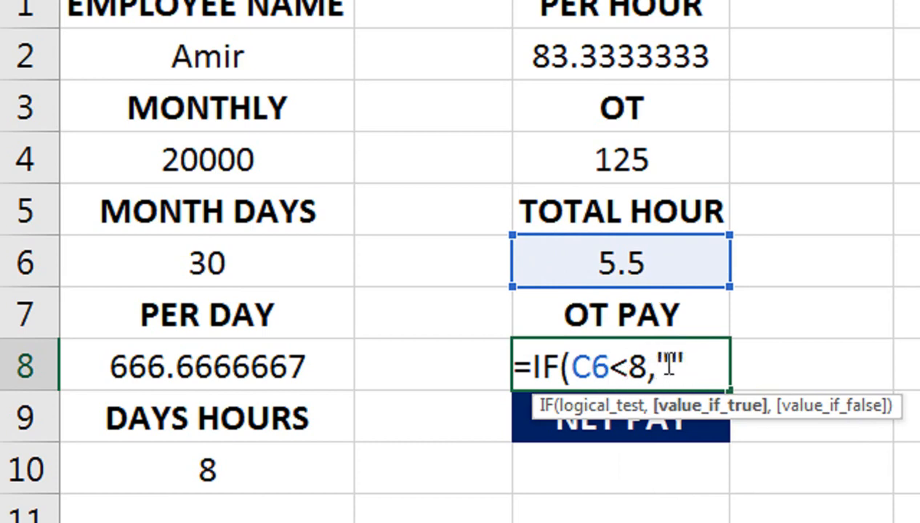
text(")
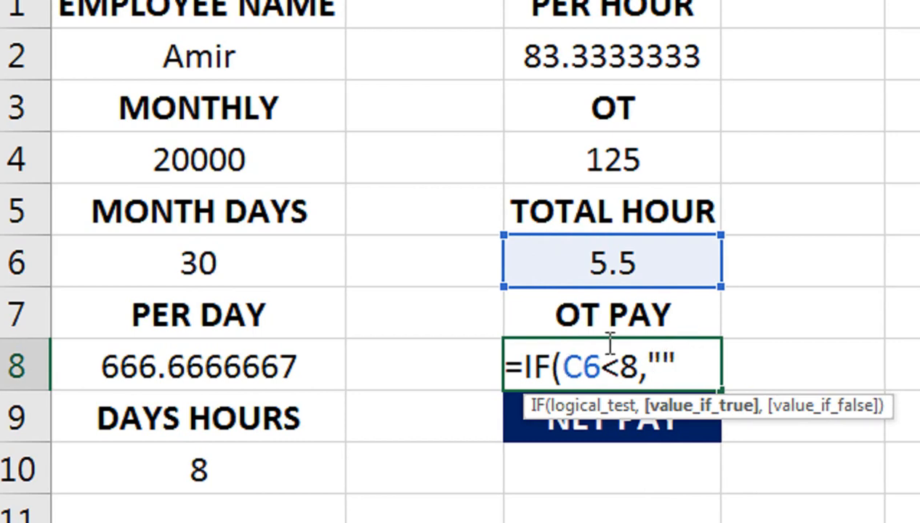
text(,)
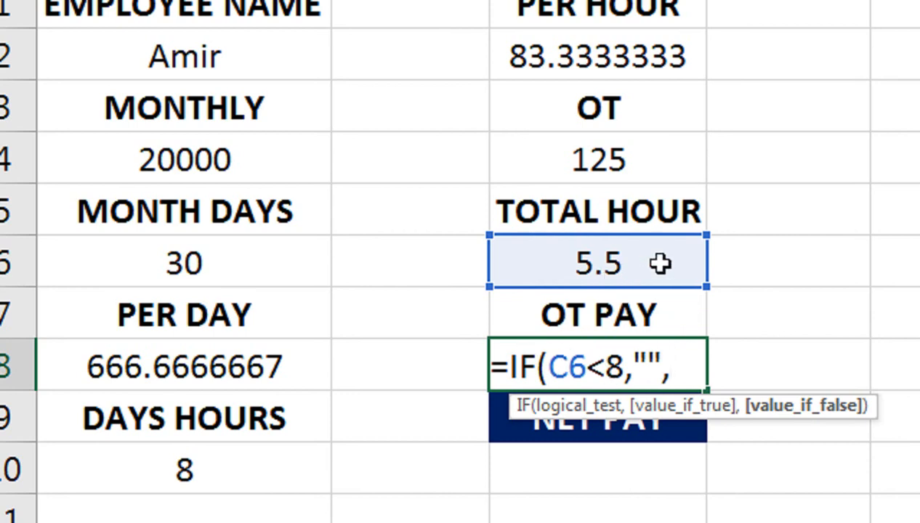
text(()
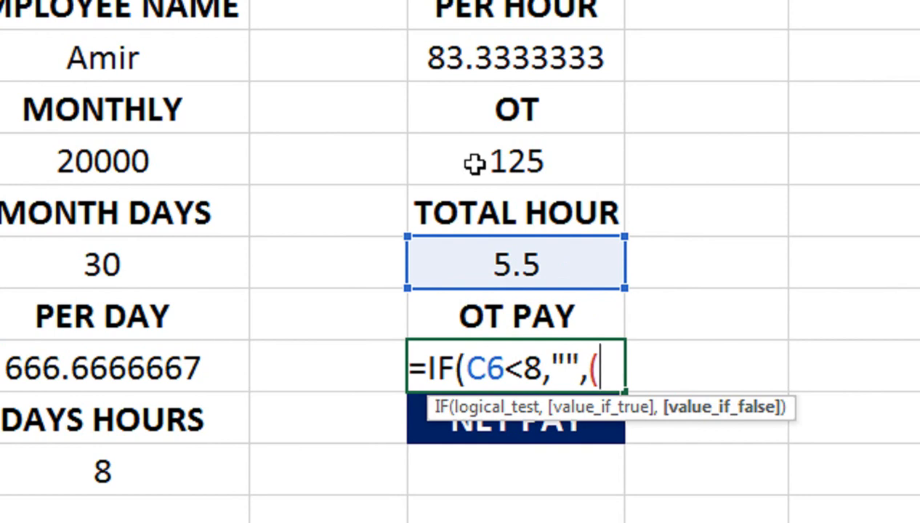
click(474, 164)
text(*)
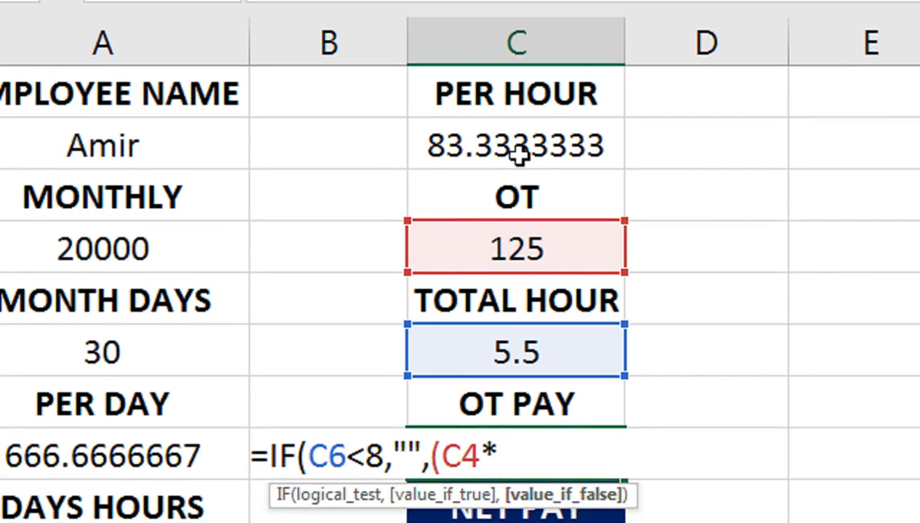
click(518, 155)
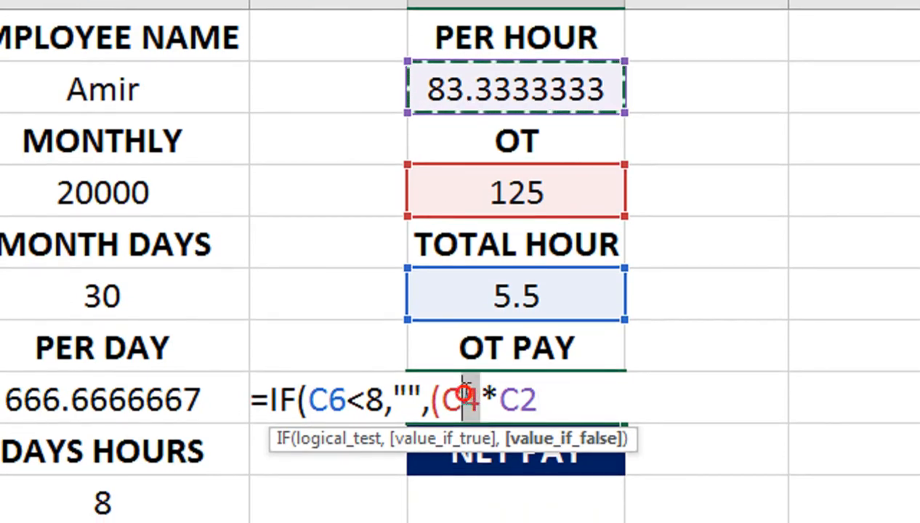
drag(465, 389, 440, 392)
click(534, 201)
drag(538, 394, 503, 394)
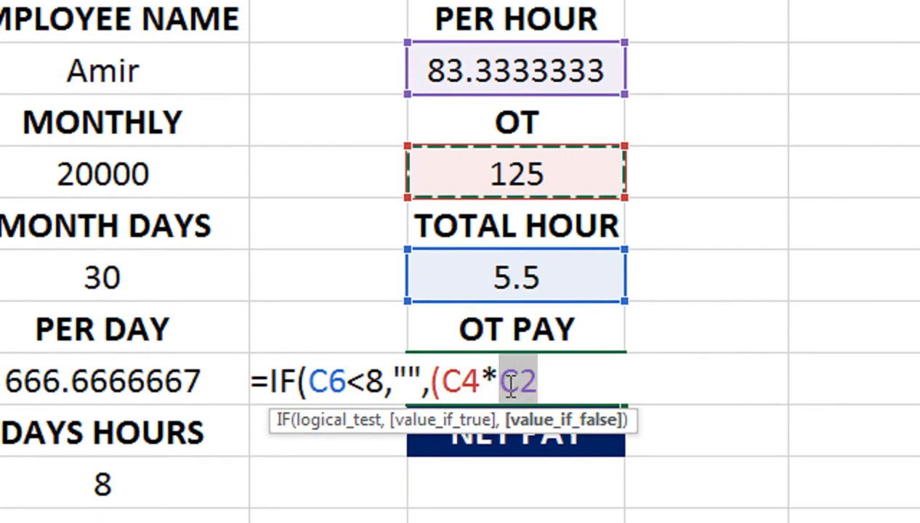
click(521, 275)
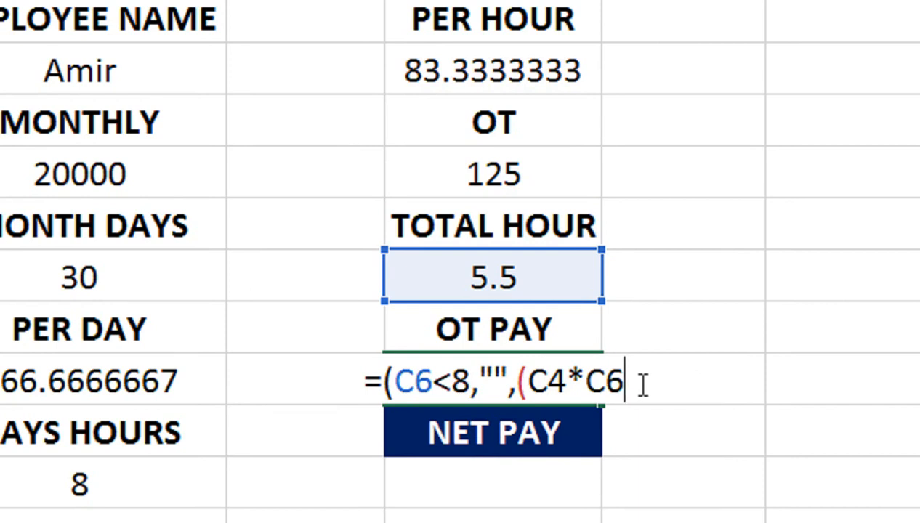
key(BackSpace)
key(BackSpace)
key(BackSpace)
key(BackSpace)
key(BackSpace)
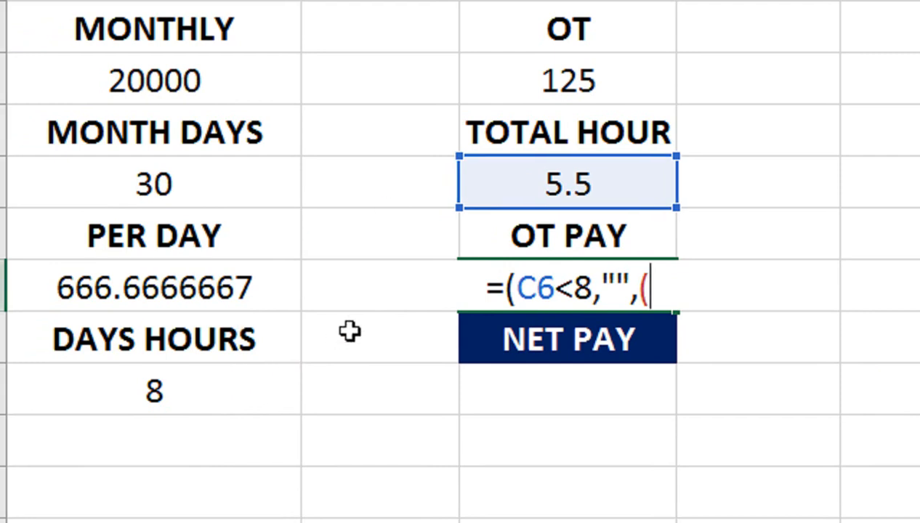
- Restore the IF function name in the C8 formula and continue editing after its last opening parenthesis
click(479, 289)
text(IF)
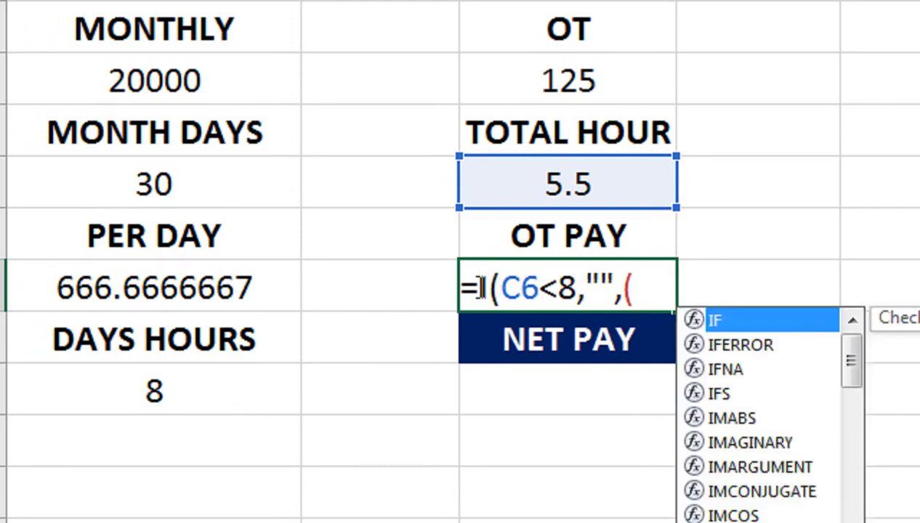
click(556, 176)
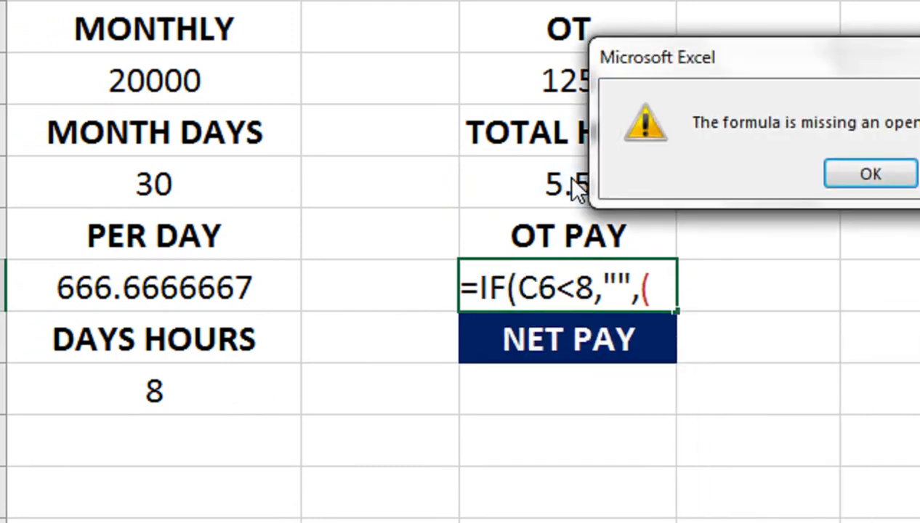
click(843, 180)
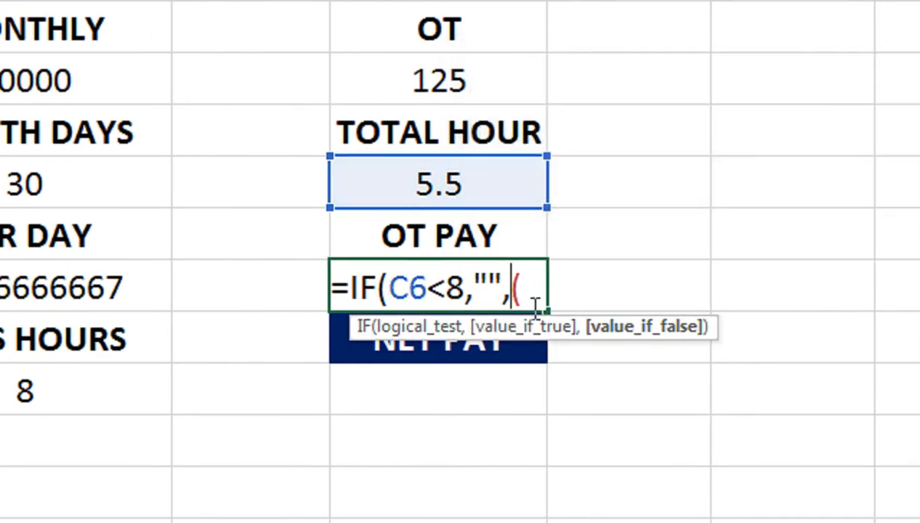
click(477, 289)
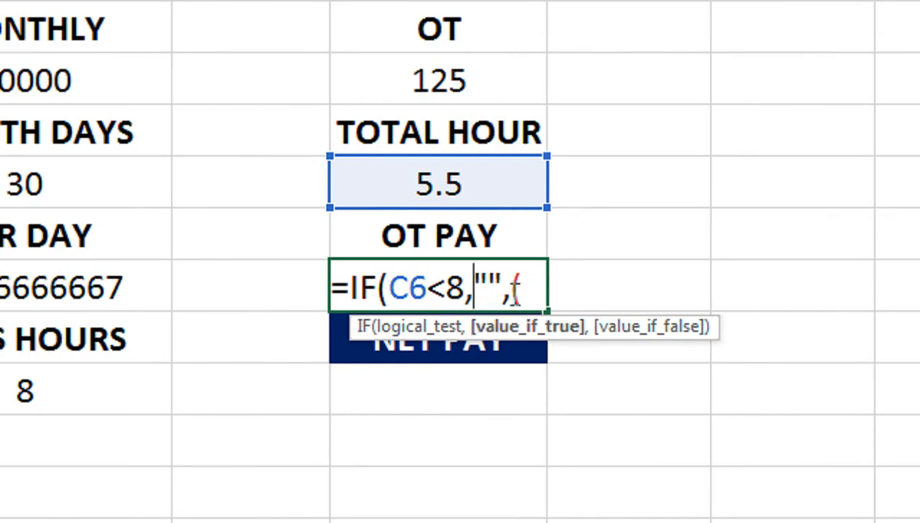
click(517, 291)
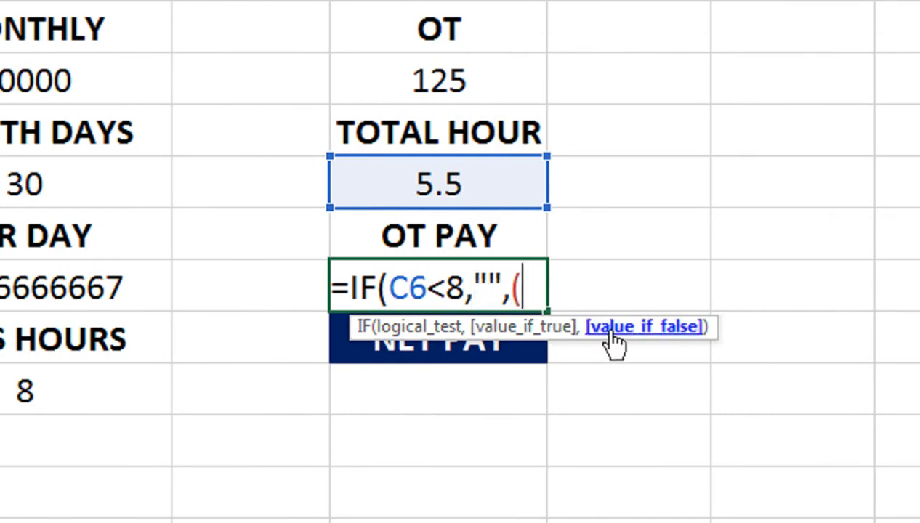
- Complete the C8 OT PAY formula with (C6-A10)*C4 as the value for 8 hours or more
click(433, 186)
text(-)
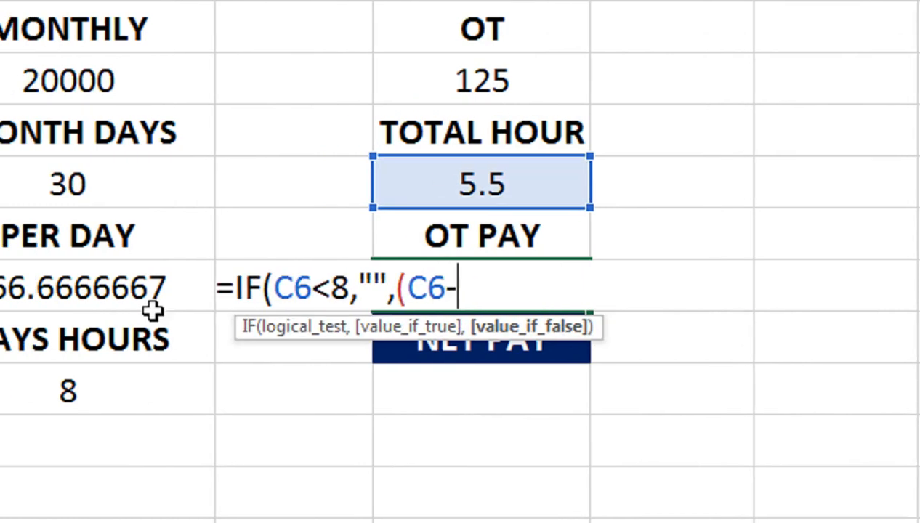
click(217, 389)
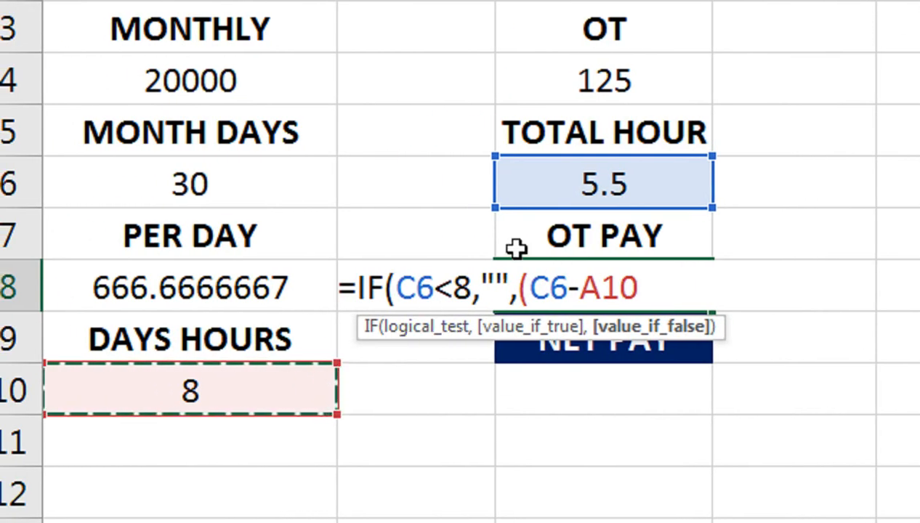
text()*)
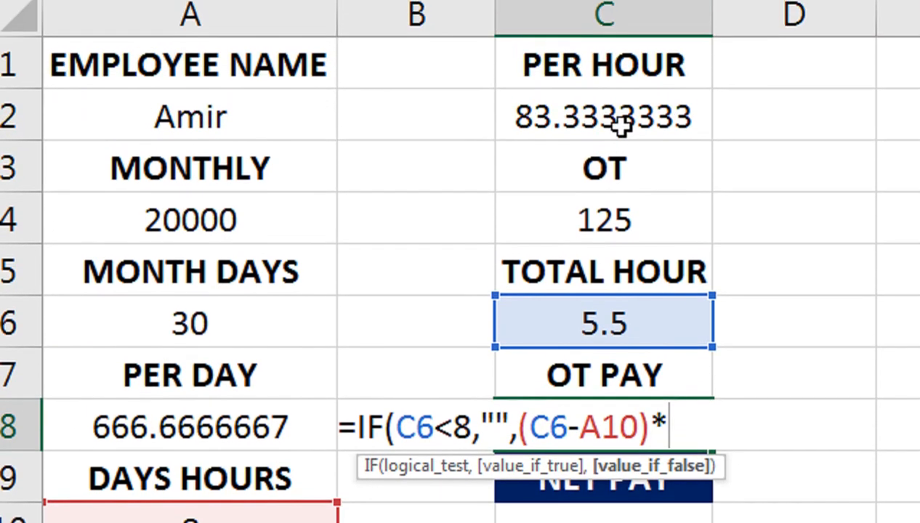
click(620, 224)
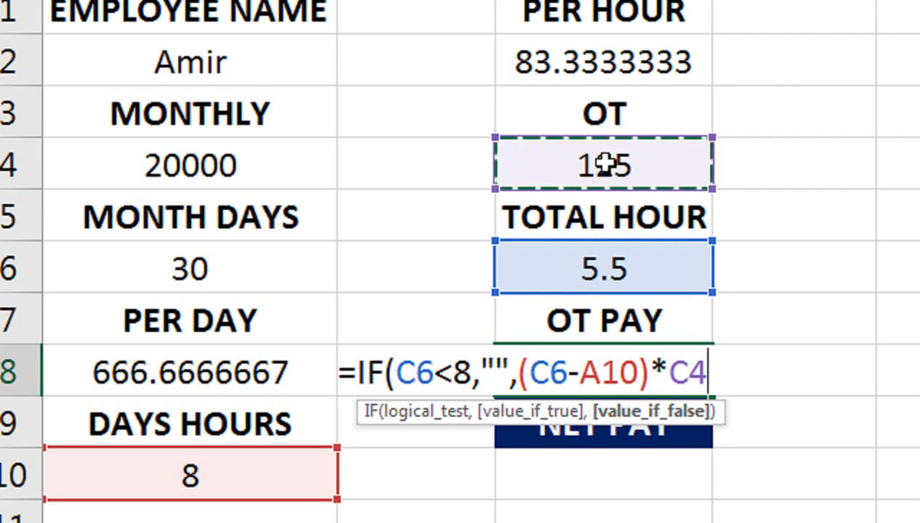
text())
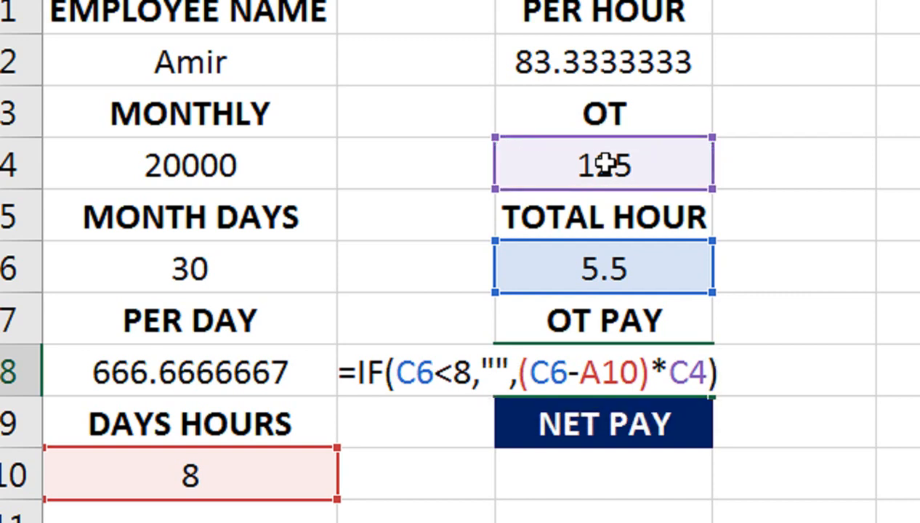
key(Return)
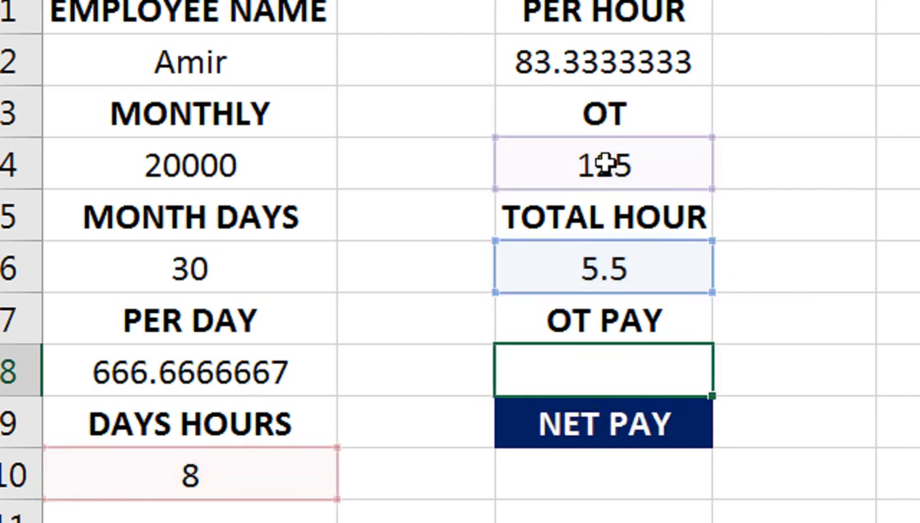
- Check the total hours in C6 against the OT PAY cell and choose the second employee in the A2 name dropdown
click(602, 258)
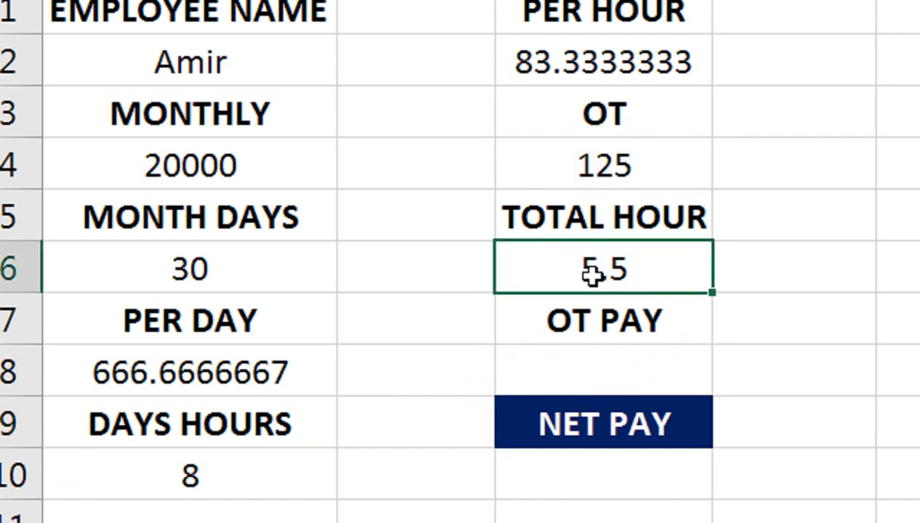
scroll(650, 382, down, 1)
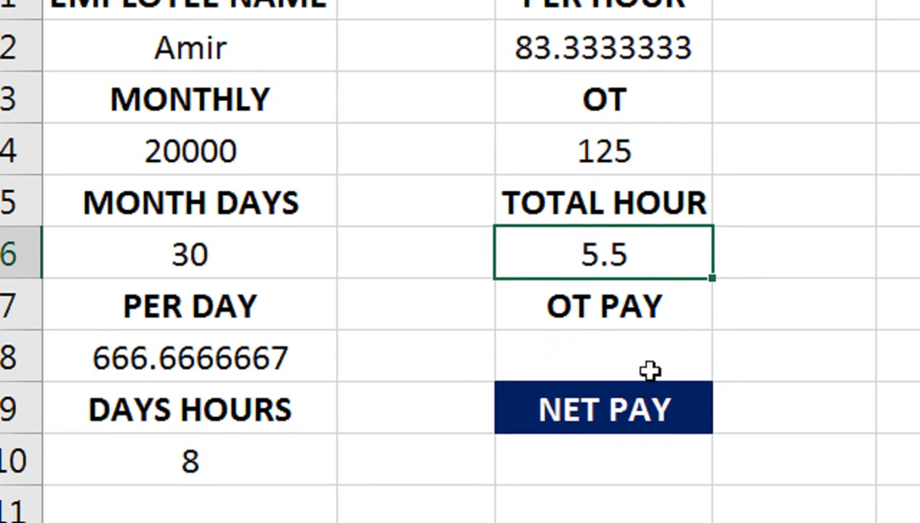
scroll(642, 294, down, 1)
click(585, 320)
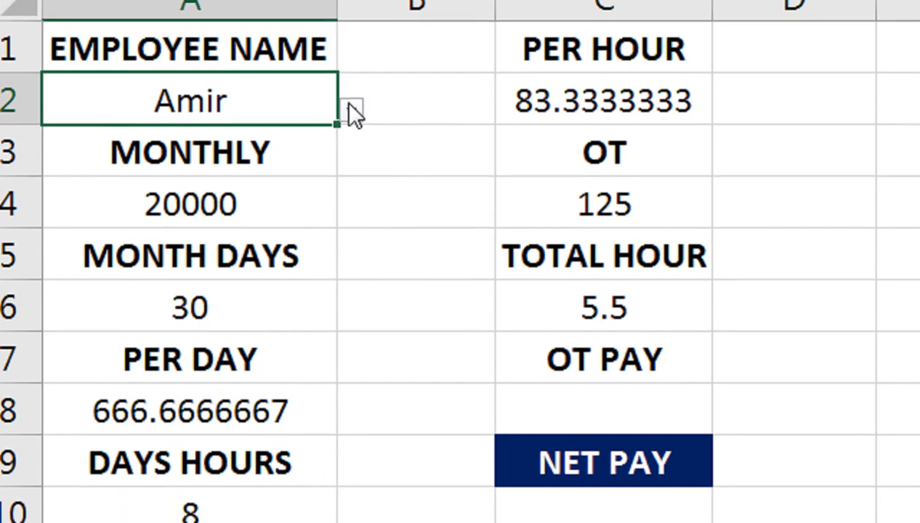
click(351, 102)
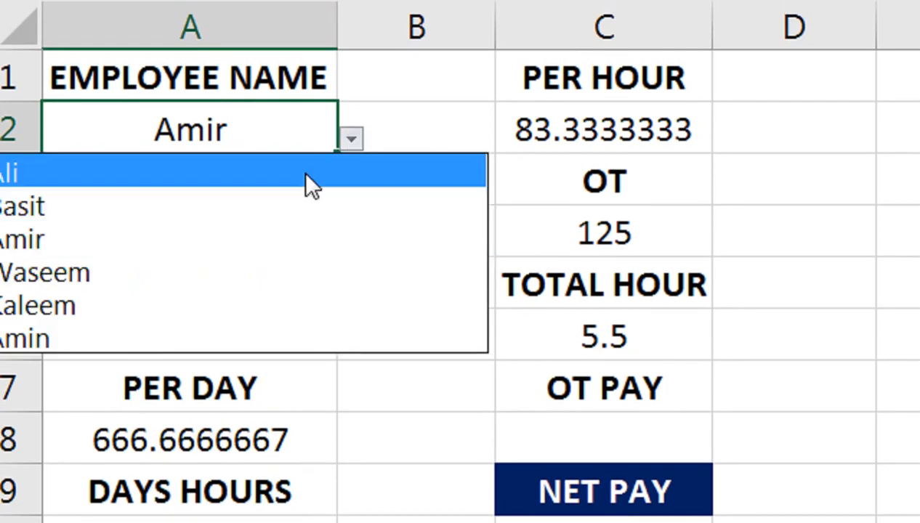
click(254, 211)
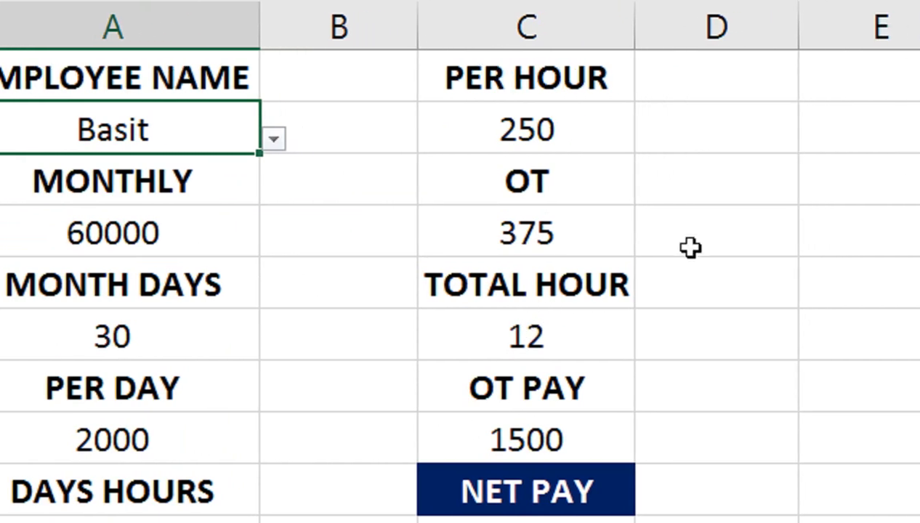
- Cross-check the OT PAY amount by multiplying the C4 overtime rate by the extra hours in D4, and clear D4
click(768, 245)
text(=C4*)
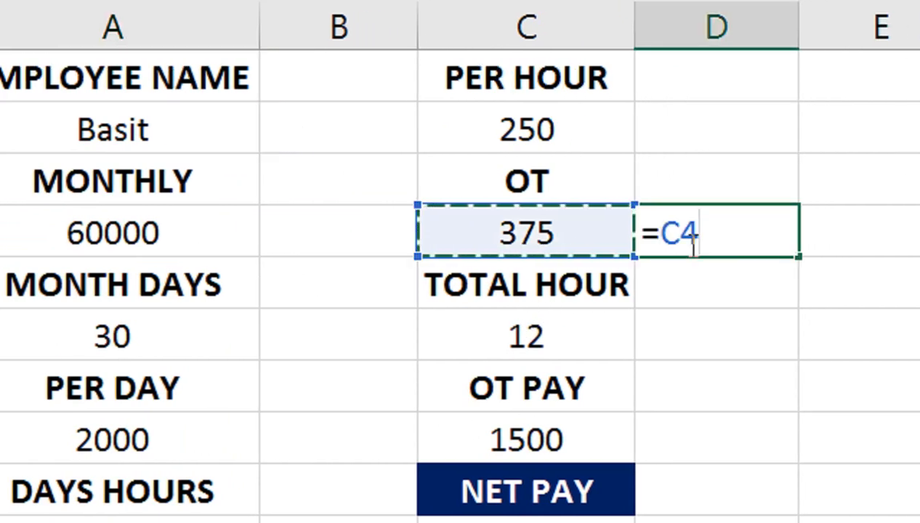
key(Return)
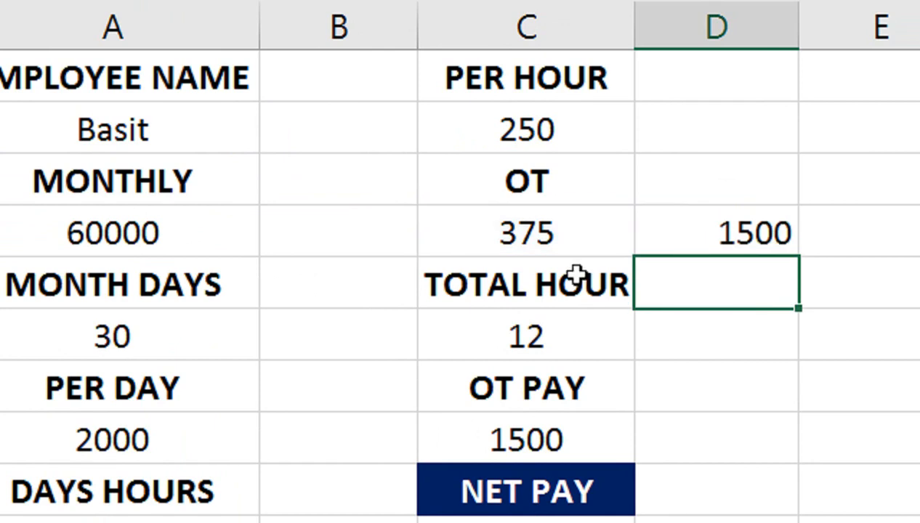
scroll(579, 279, down, 1)
click(556, 408)
click(701, 187)
key(Delete)
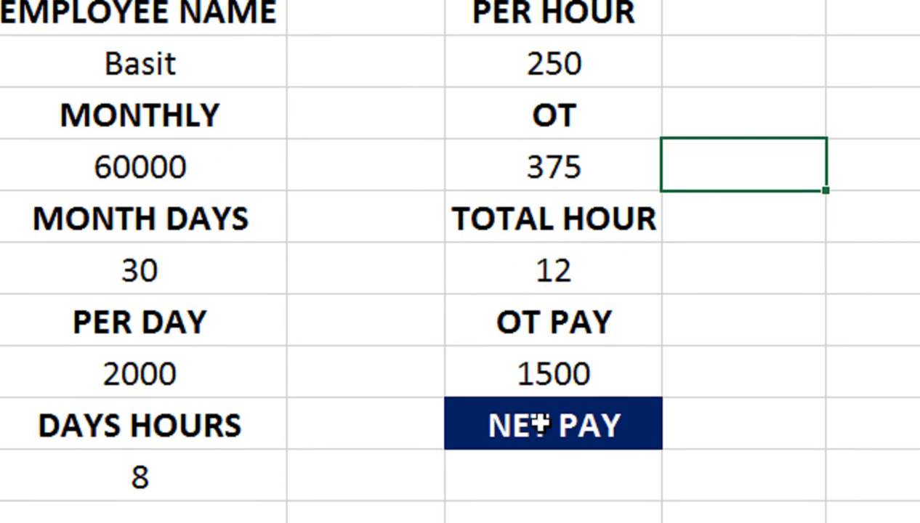
- Begin the NET PAY formula in C10 as =IF(C6<8,C2*C6 to pay short days by the hour
click(536, 476)
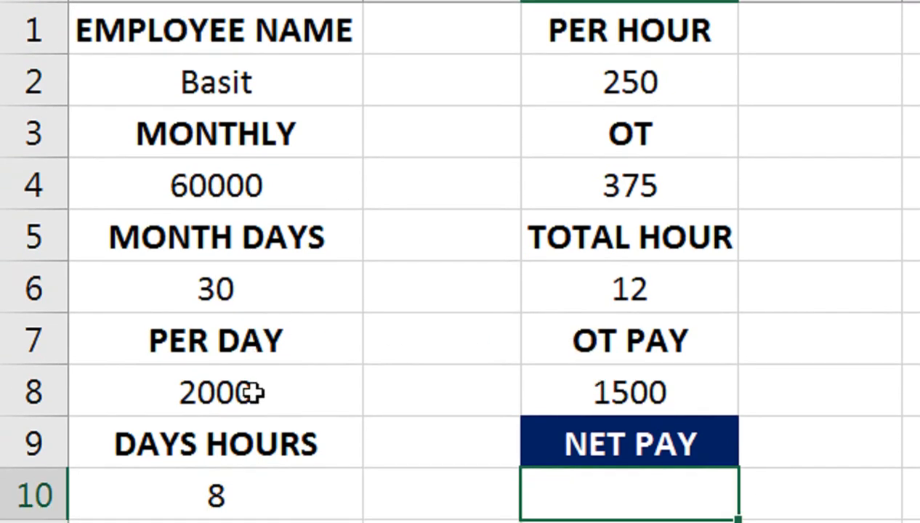
text(=IF()
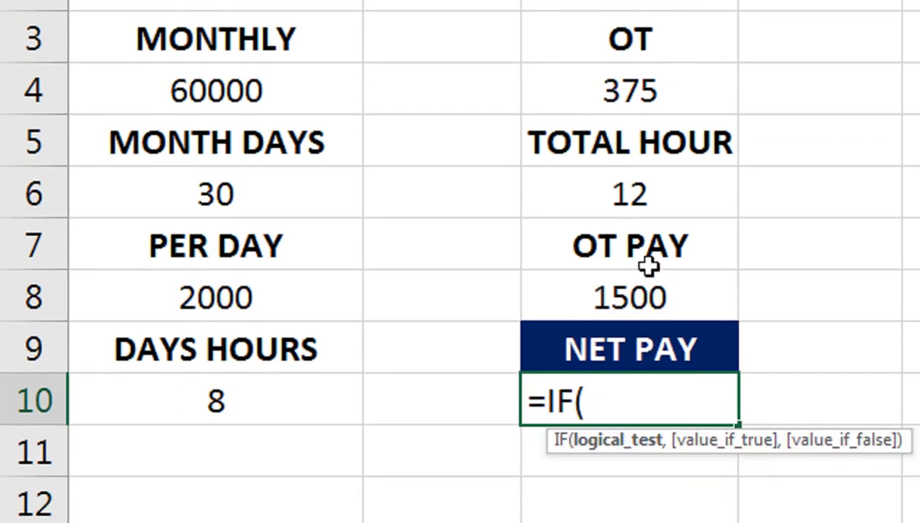
click(646, 187)
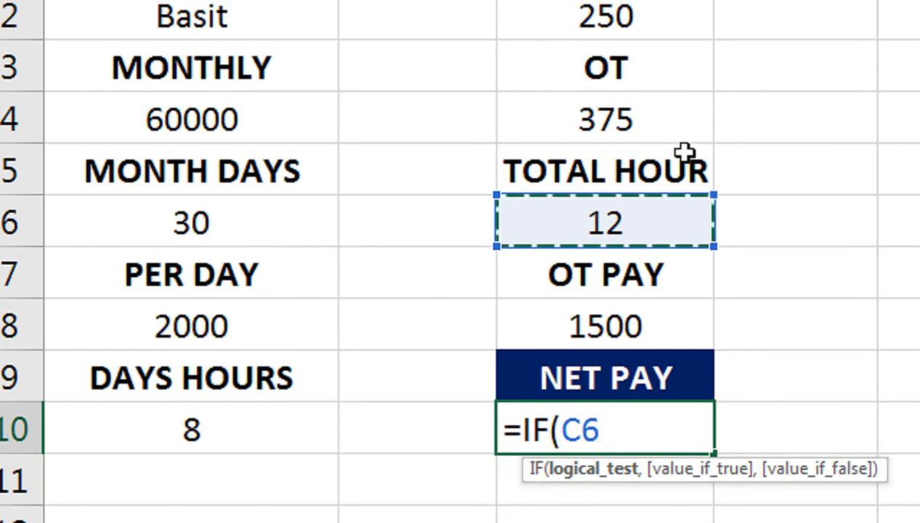
text(<8)
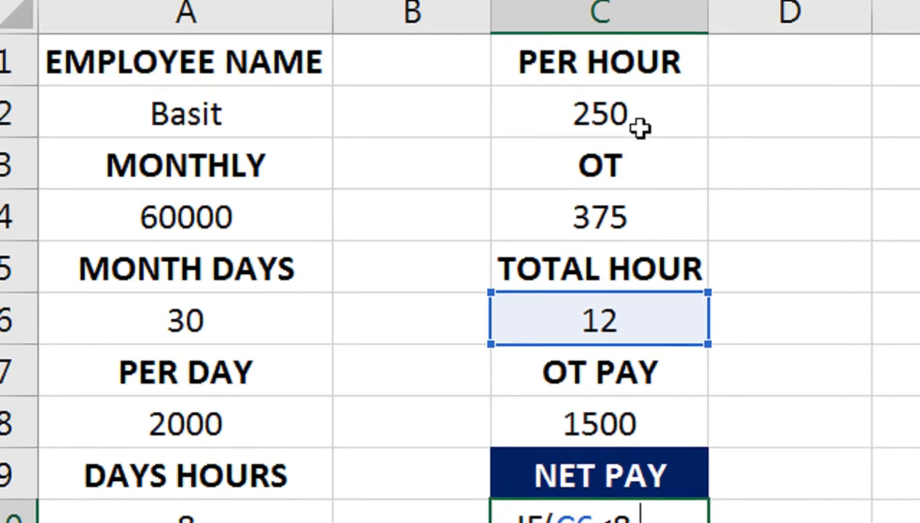
click(646, 24)
text(*)
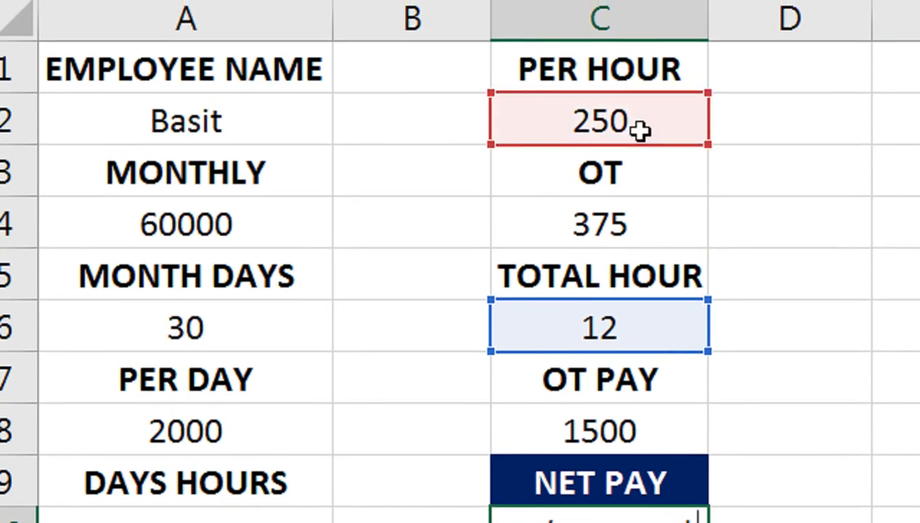
click(613, 314)
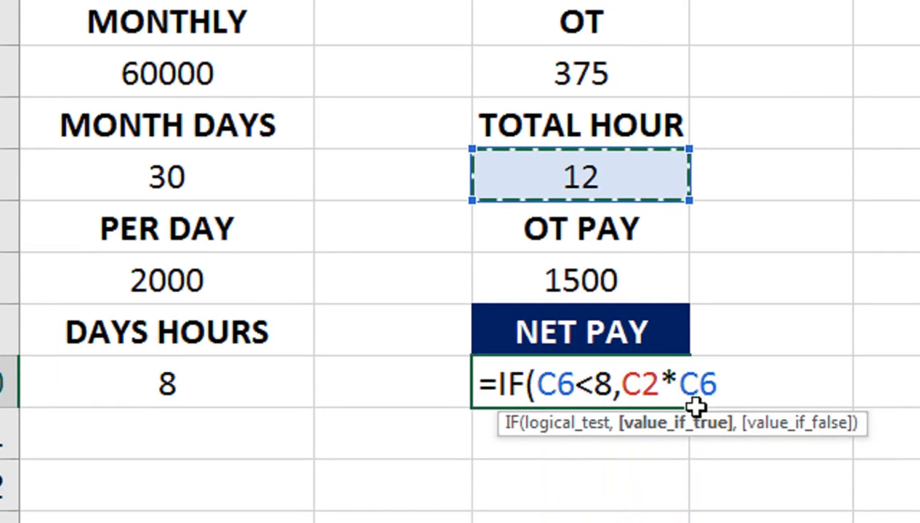
- Complete the C10 NET PAY formula with A8+C8 as the value if false
text(,)
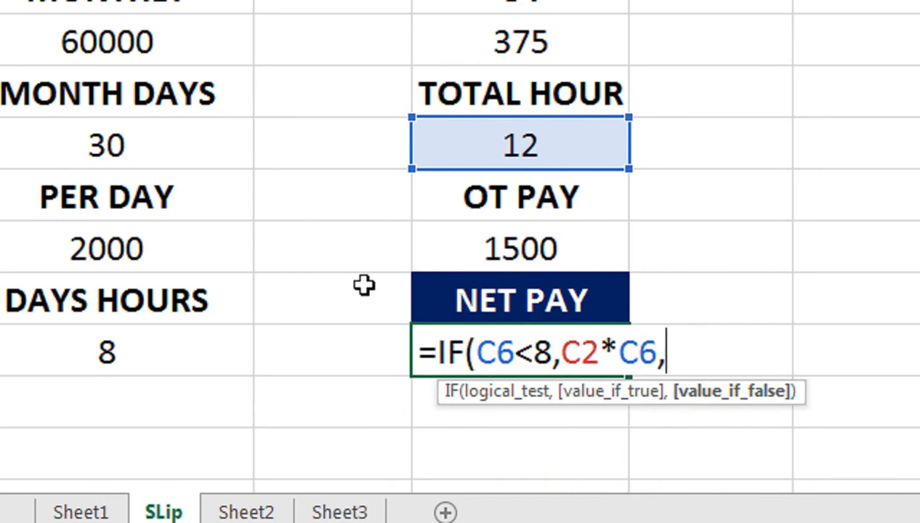
click(139, 251)
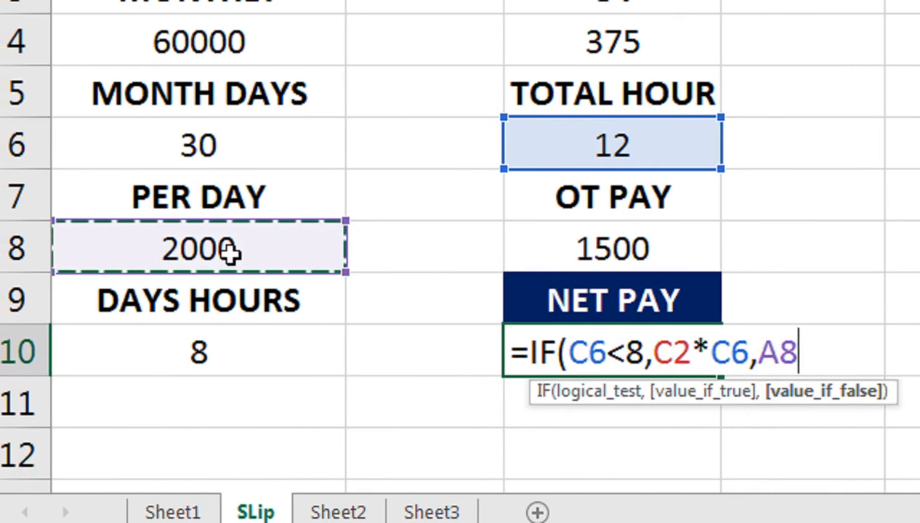
text(+)
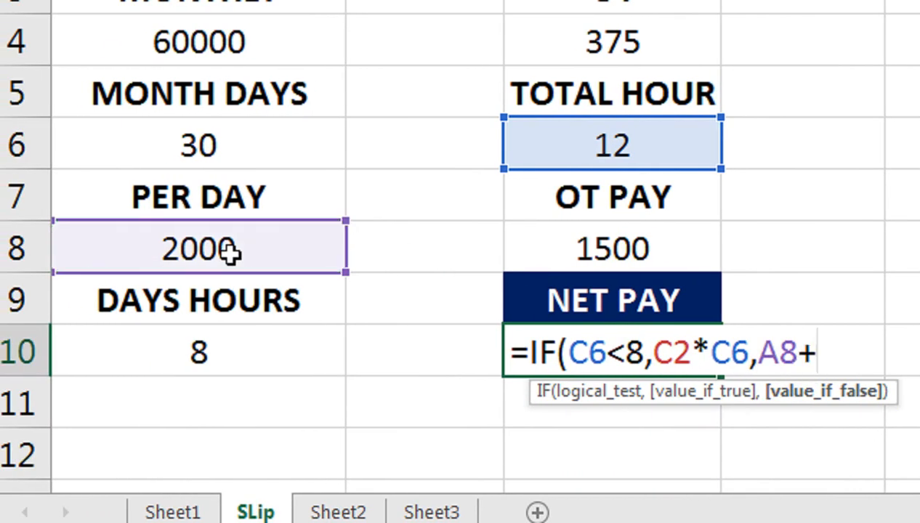
click(567, 249)
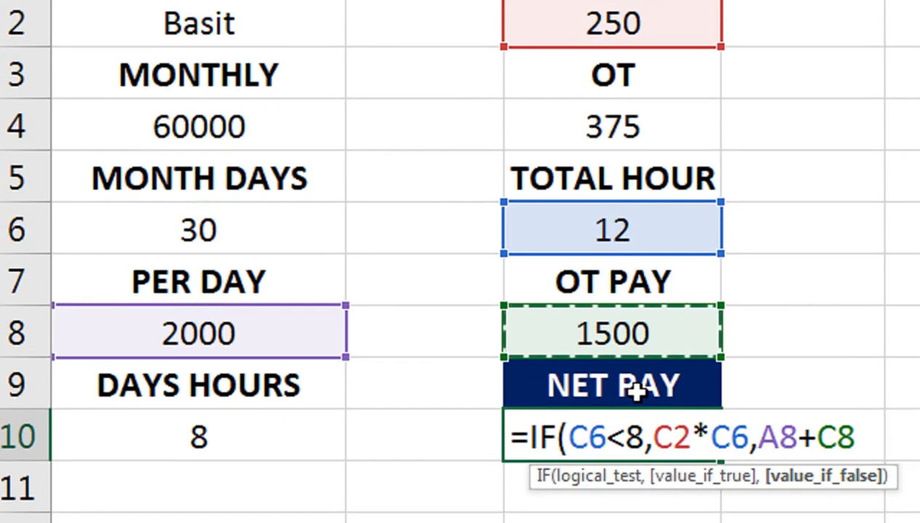
text())
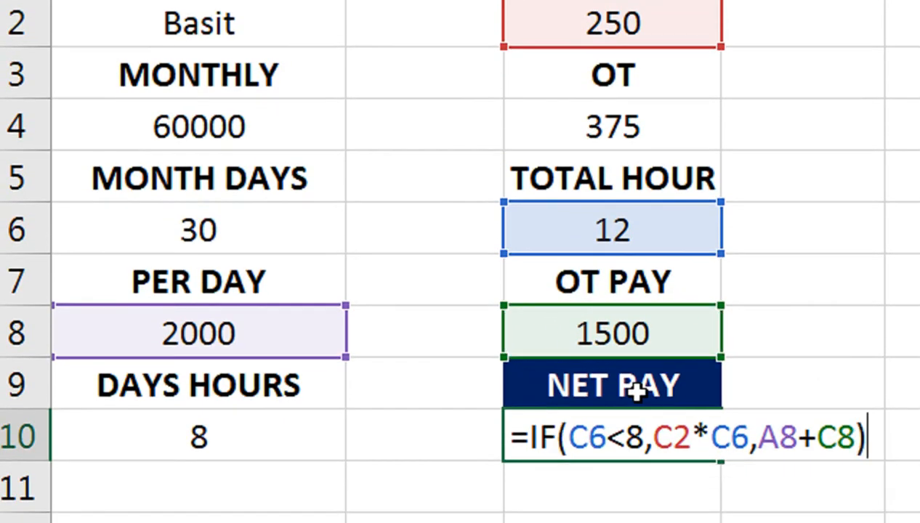
key(Return)
- Make the NET PAY amount in C10 bold and increase its font size to 16
click(637, 436)
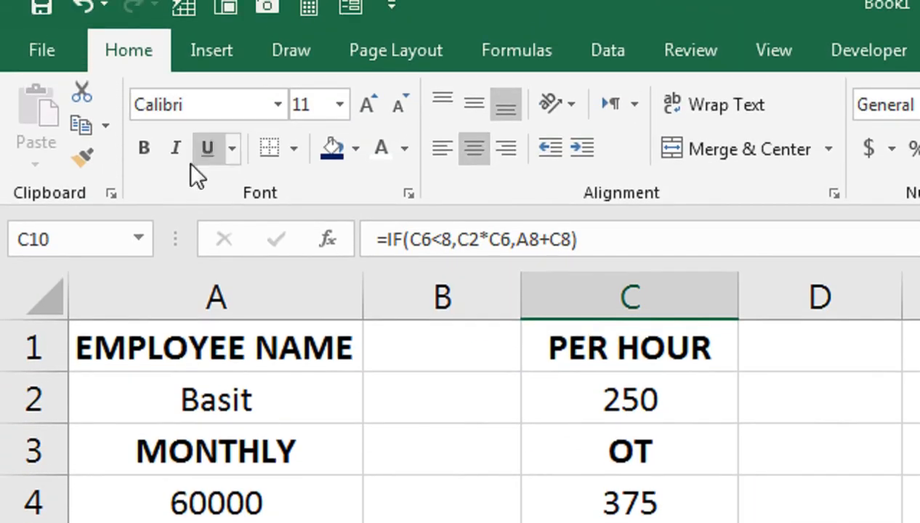
click(366, 109)
click(366, 109)
click(367, 109)
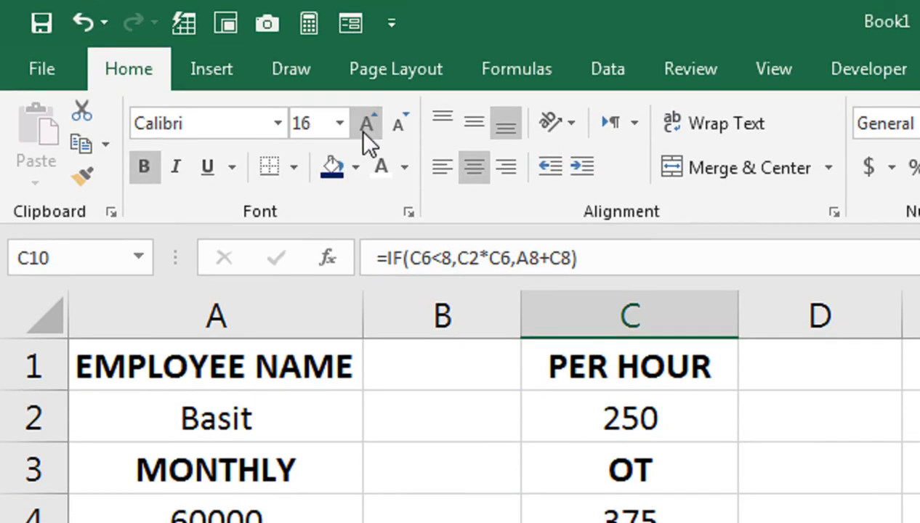
- Change the font of the NET PAY amount in C10 to Arial
click(278, 124)
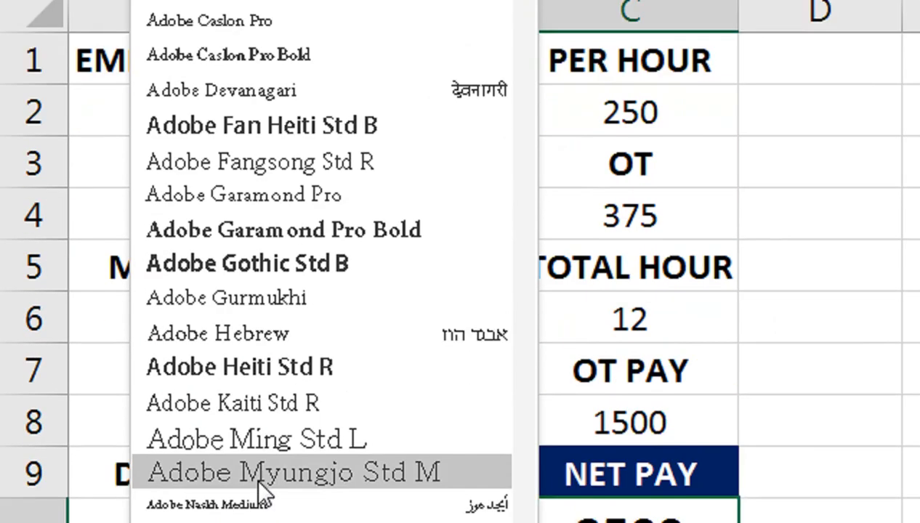
click(523, 452)
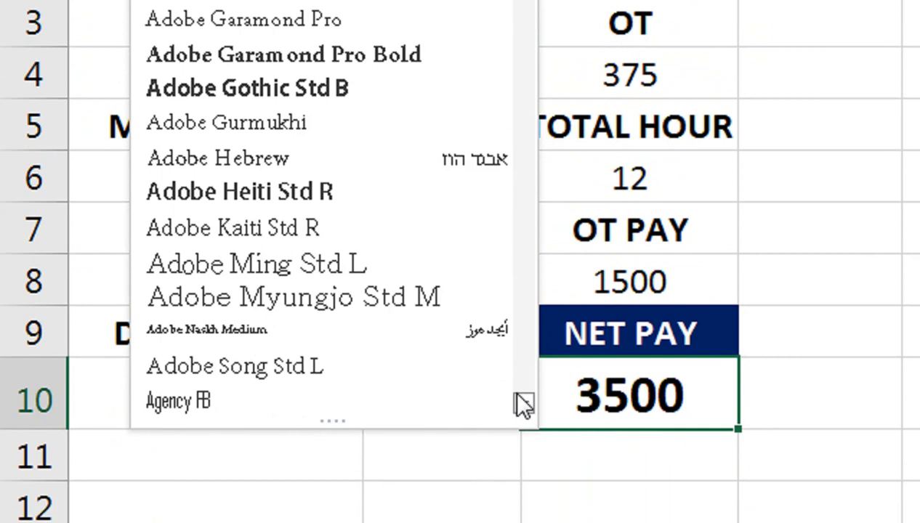
click(523, 404)
click(524, 403)
click(524, 394)
click(523, 394)
click(521, 394)
click(520, 394)
click(520, 394)
click(519, 394)
click(519, 394)
click(518, 394)
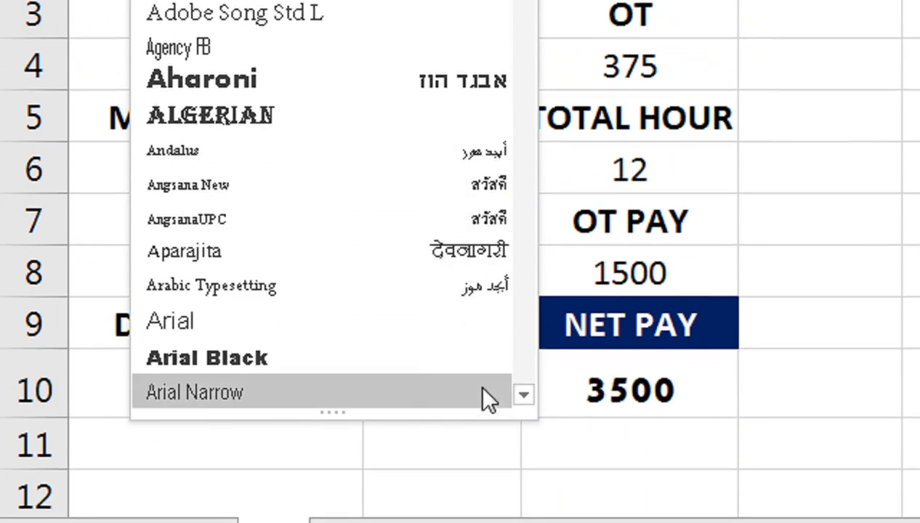
click(420, 327)
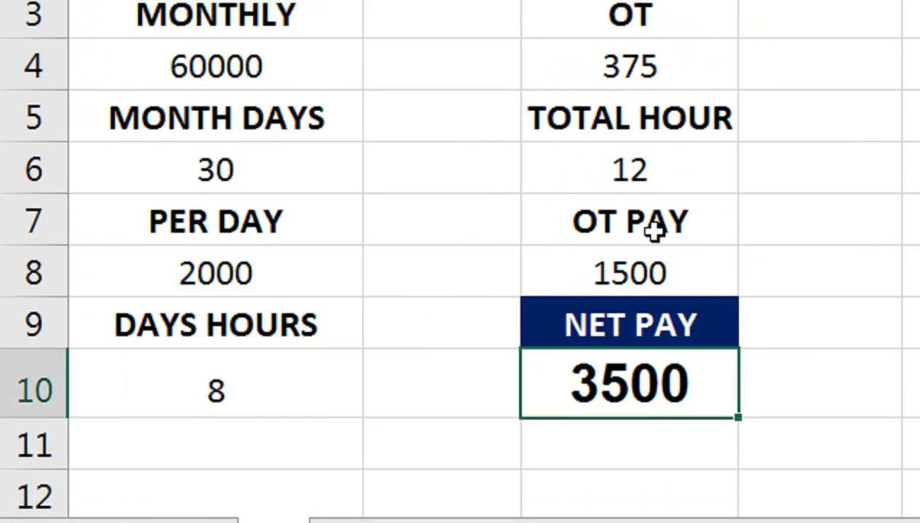
- Choose the first employee in the A2 name dropdown and check the total hours in C6
click(316, 113)
click(376, 132)
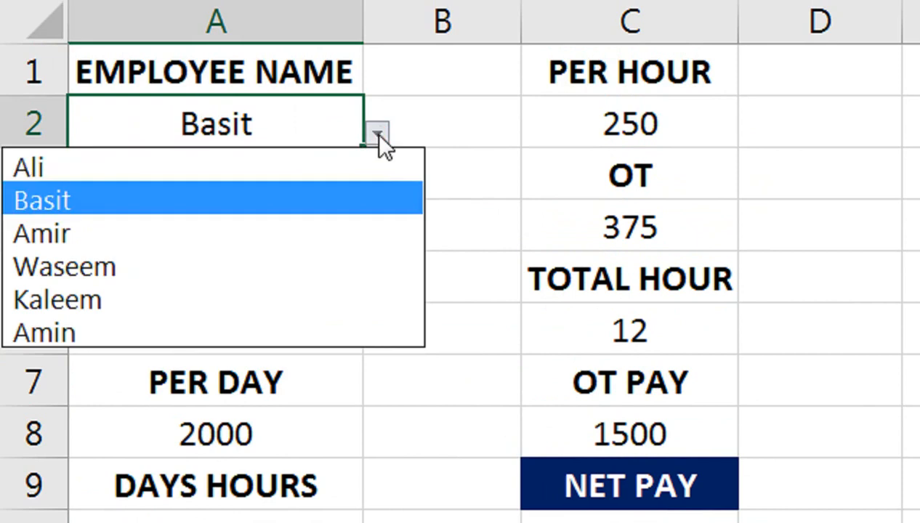
click(351, 168)
click(602, 333)
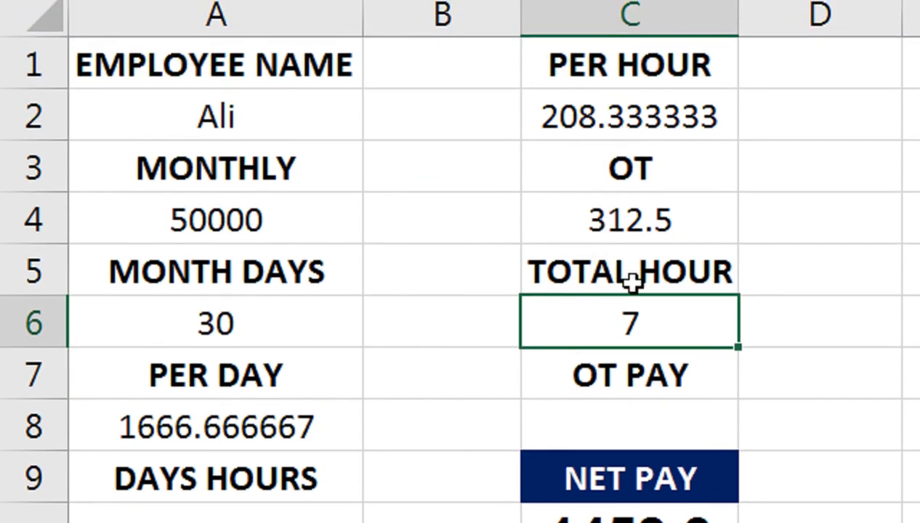
- Cross-check the net pay with the scratch formula =C2*C6 in D2, and clear the cell
click(768, 126)
text(=)
click(609, 127)
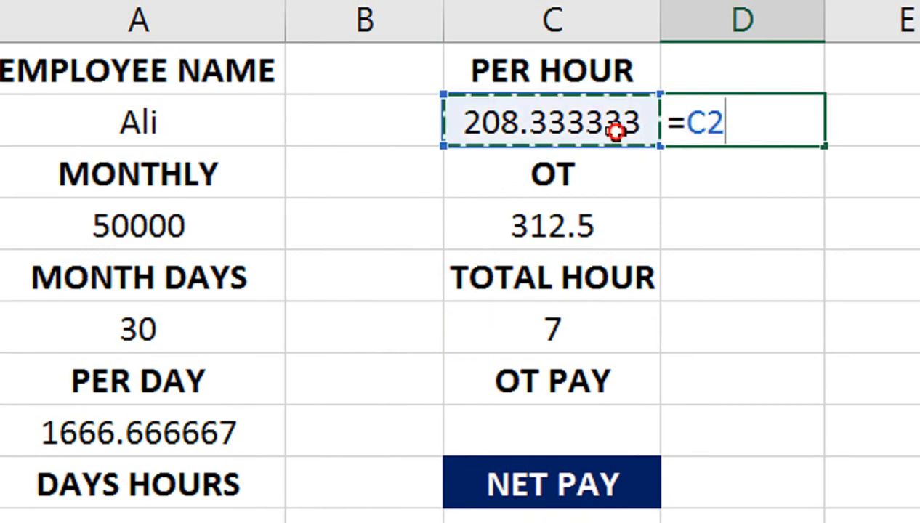
text(*)
click(582, 331)
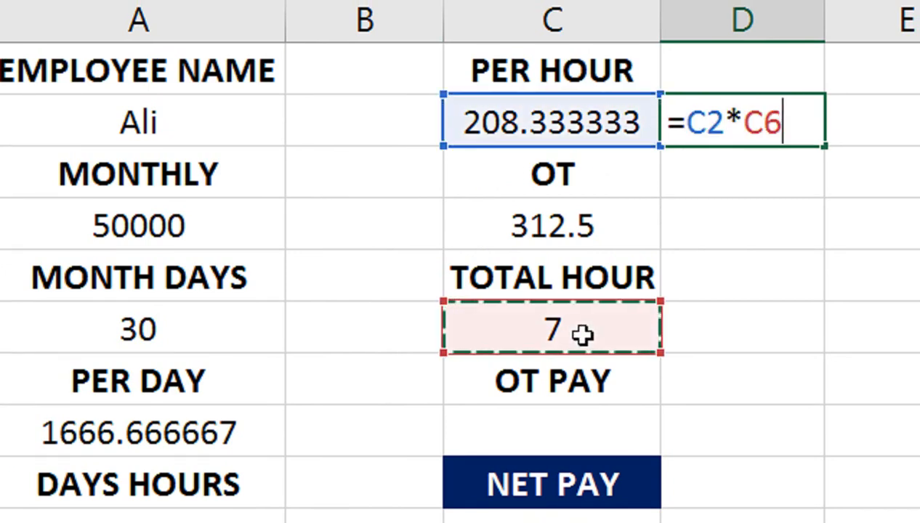
key(Return)
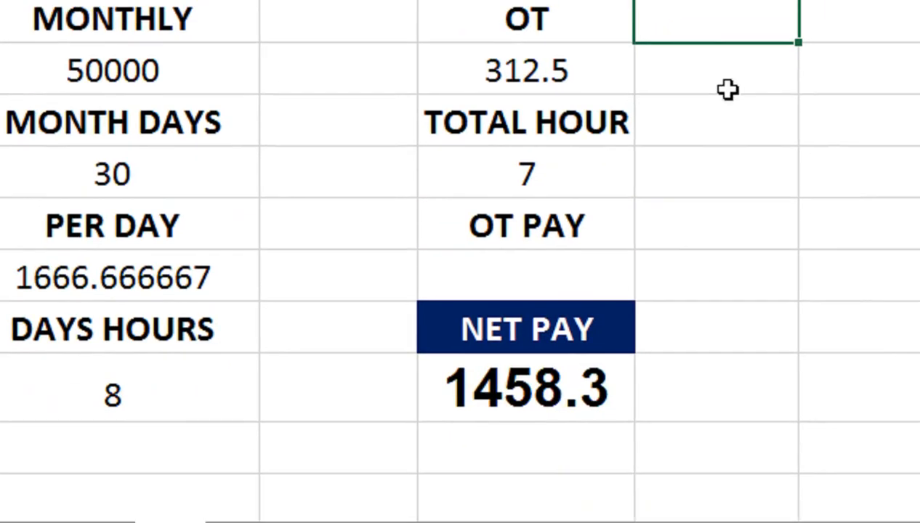
click(691, 97)
key(Delete)
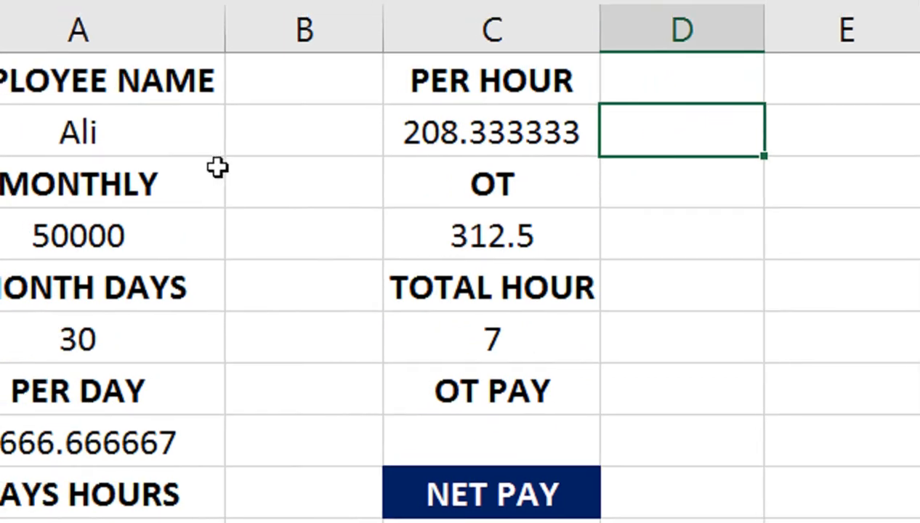
- Choose the last employee in the A2 name dropdown to check the net pay, and switch to the third employee
click(214, 145)
click(298, 141)
click(228, 339)
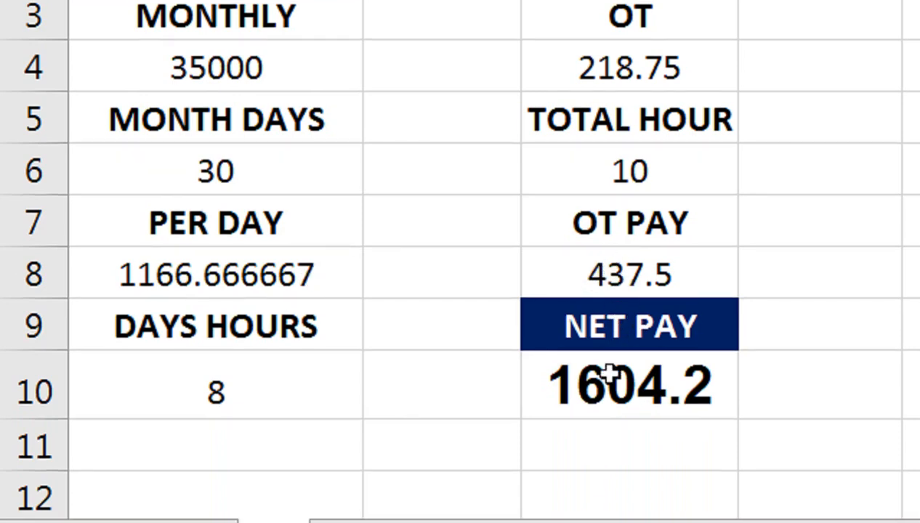
click(377, 120)
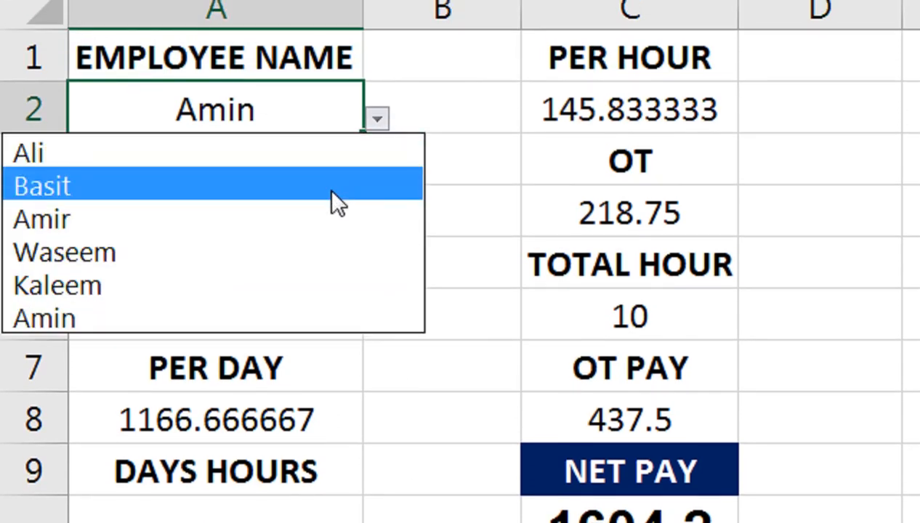
click(329, 220)
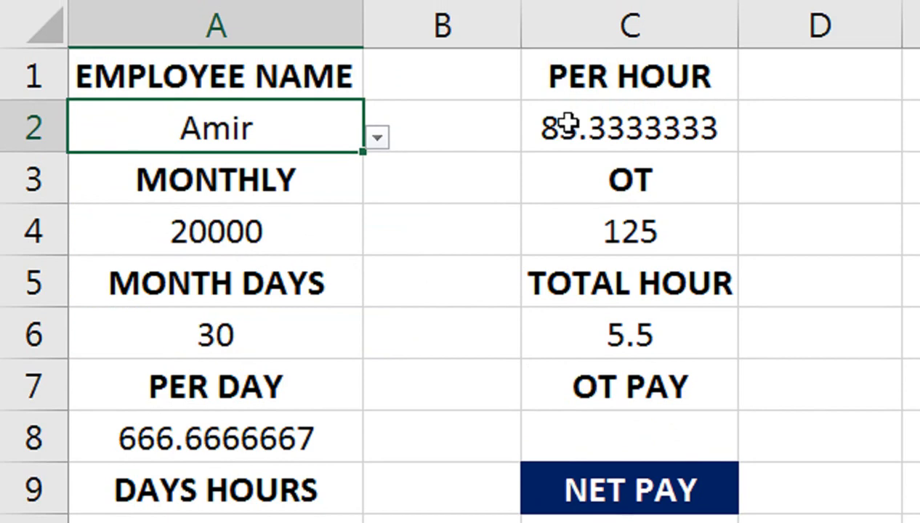
- Enter the scratch formula =C29*C4 in D2 as a check of the net pay
click(821, 139)
text(=)
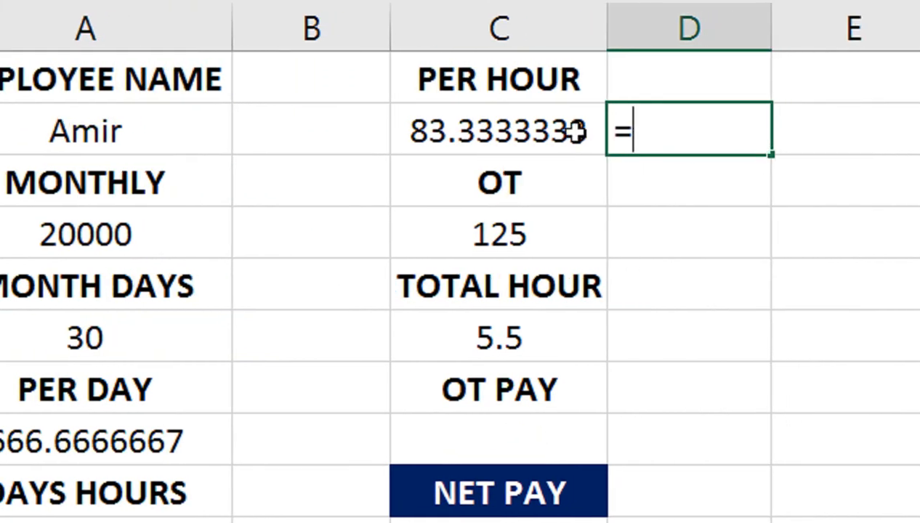
click(576, 132)
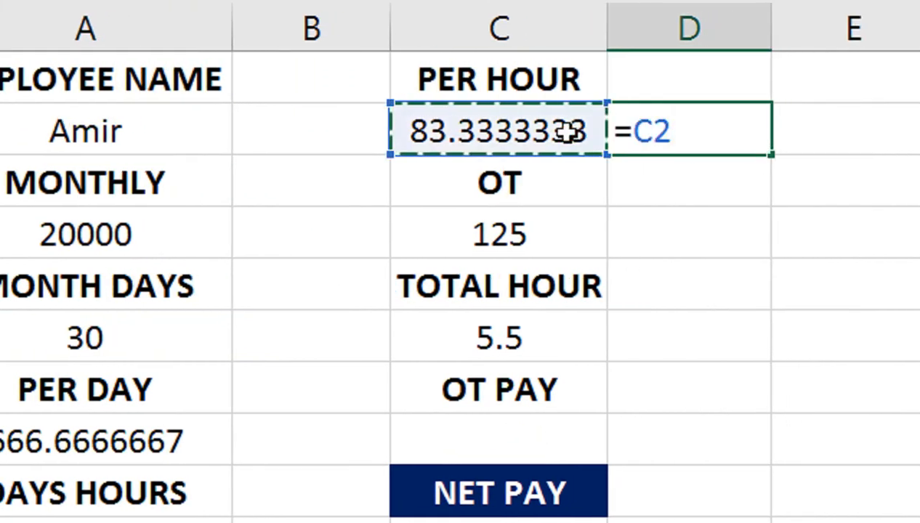
text(9)
click(431, 220)
key(Down)
double_click(663, 138)
click(710, 137)
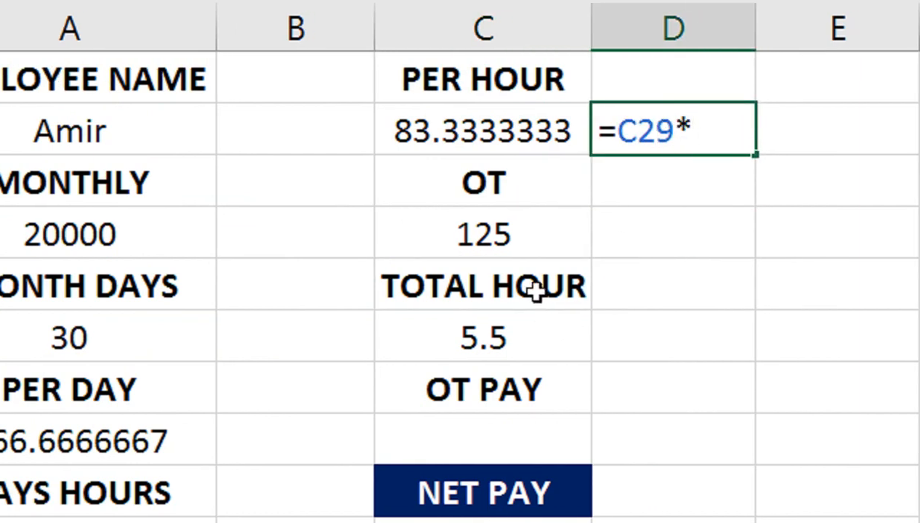
click(534, 233)
key(Return)
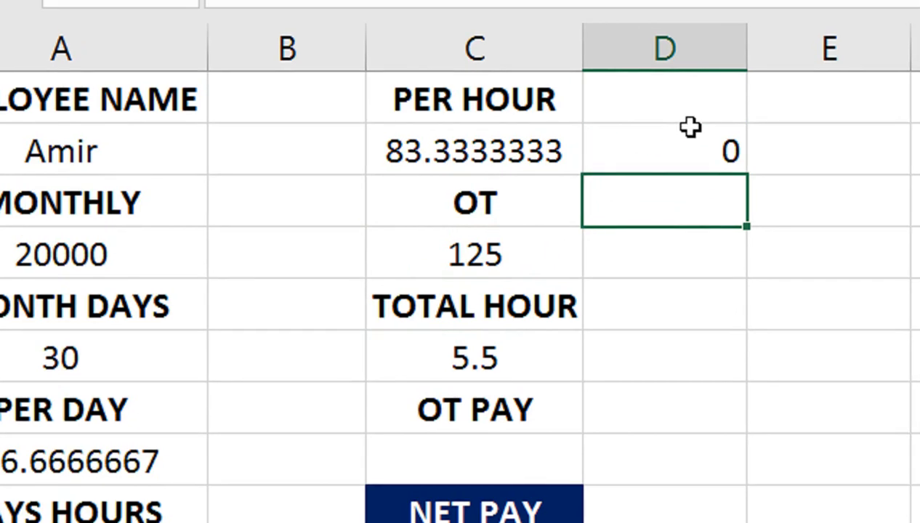
- Correct the D2 check formula to =C2*C6, compare its result with the net pay, and clear D2
double_click(683, 129)
drag(668, 153, 616, 159)
click(496, 150)
key(Return)
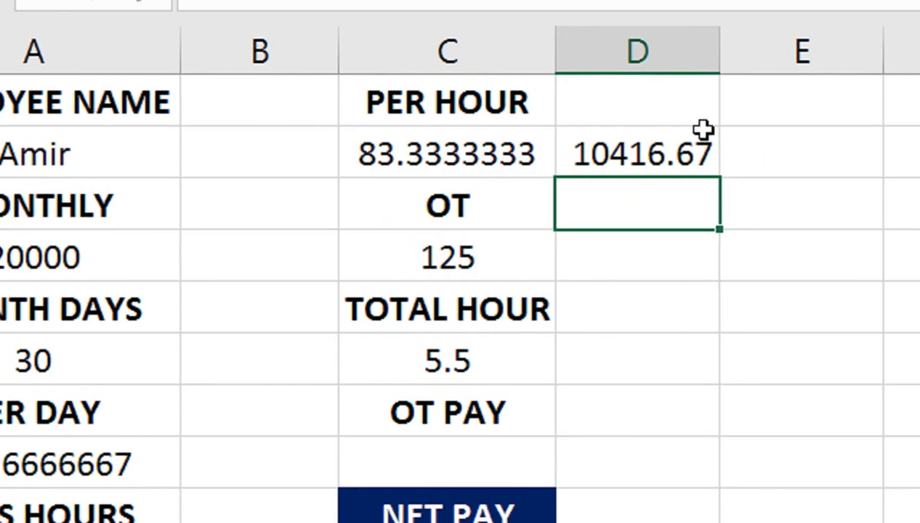
double_click(720, 145)
drag(696, 156, 619, 158)
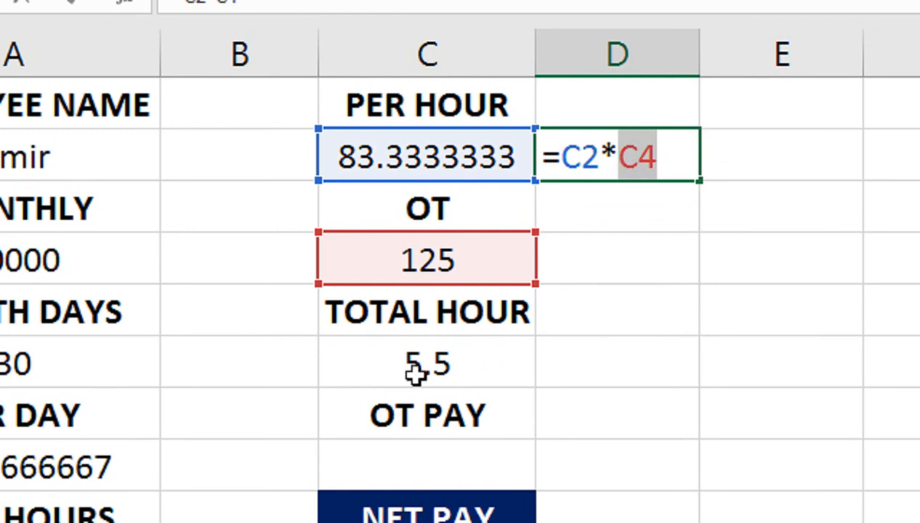
click(419, 368)
key(Return)
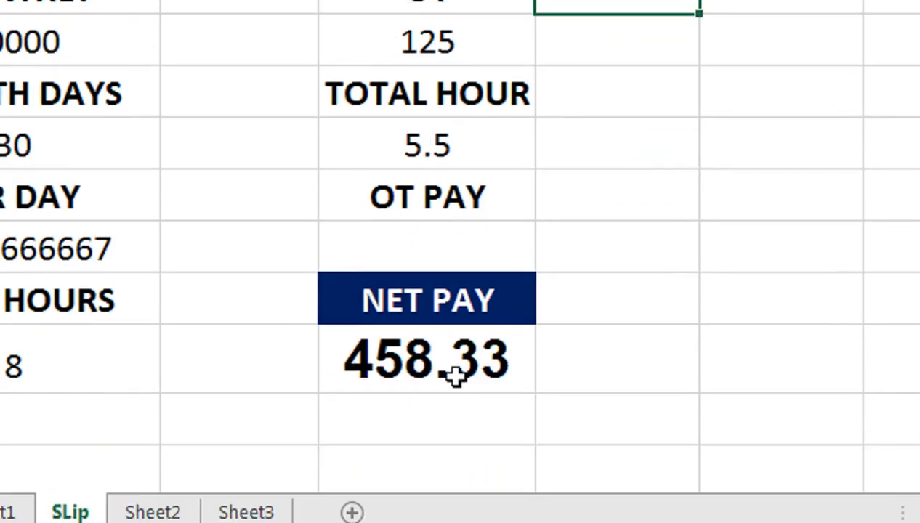
click(587, 148)
key(Delete)
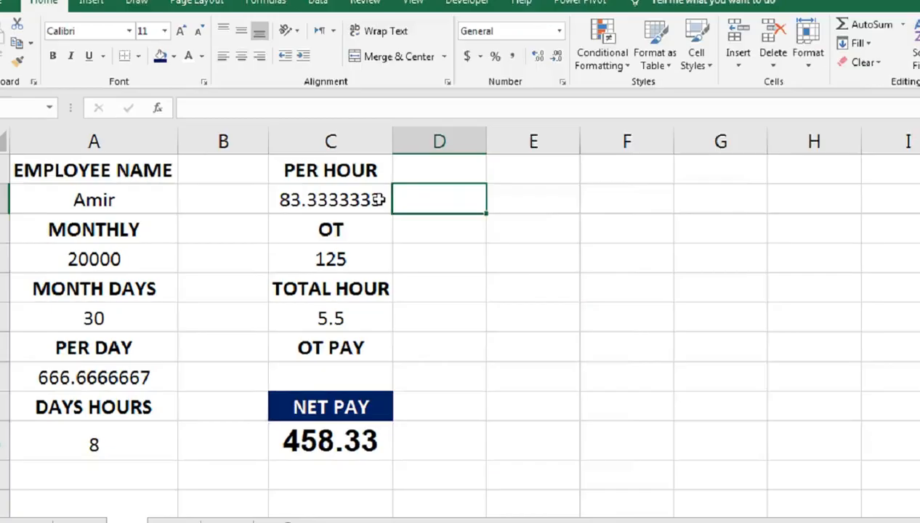